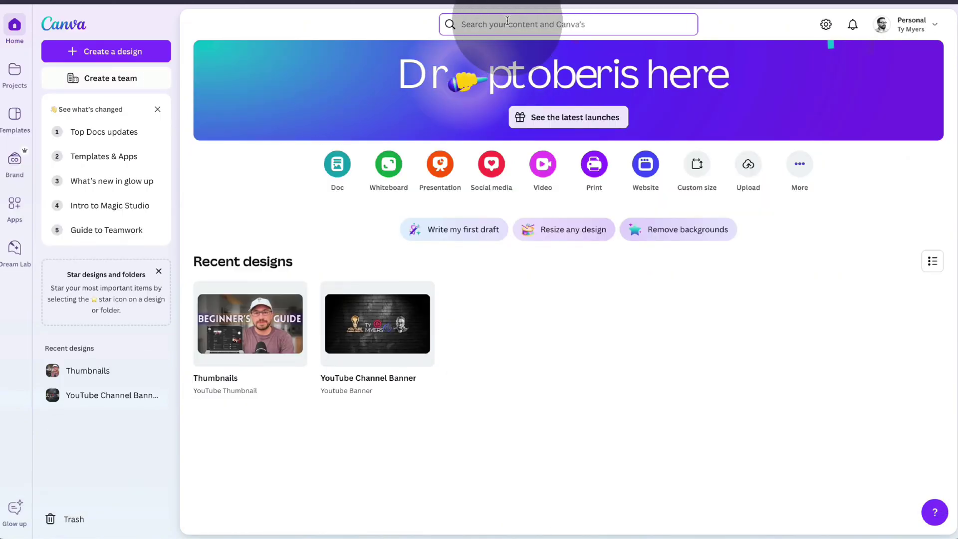
- Create a blank Video (1080p) design and launch Record yourself from Uploads
text(video)
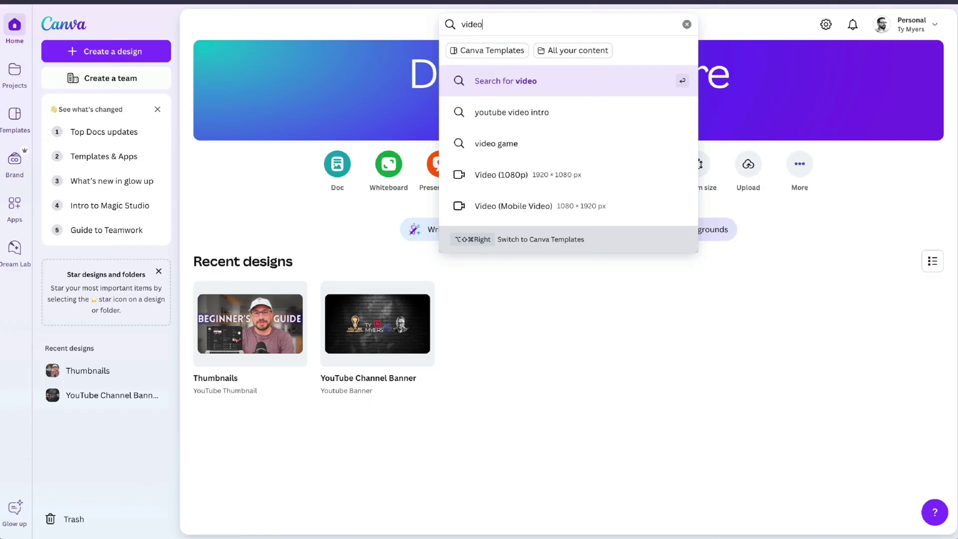
click(492, 177)
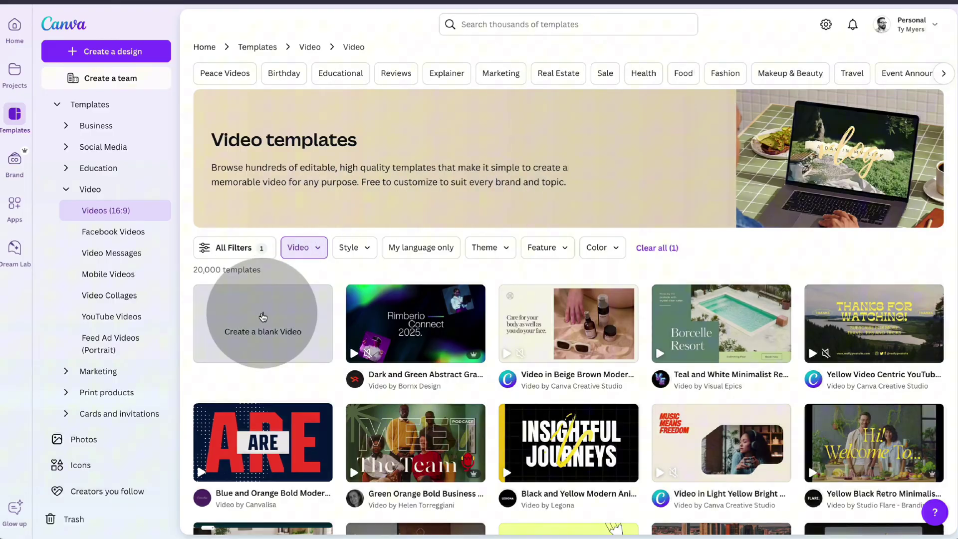
click(263, 318)
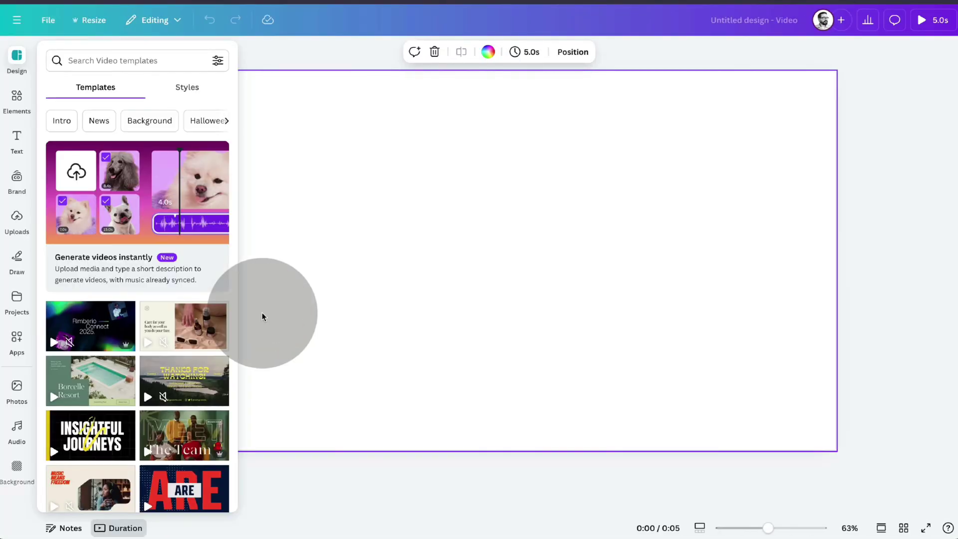
click(16, 217)
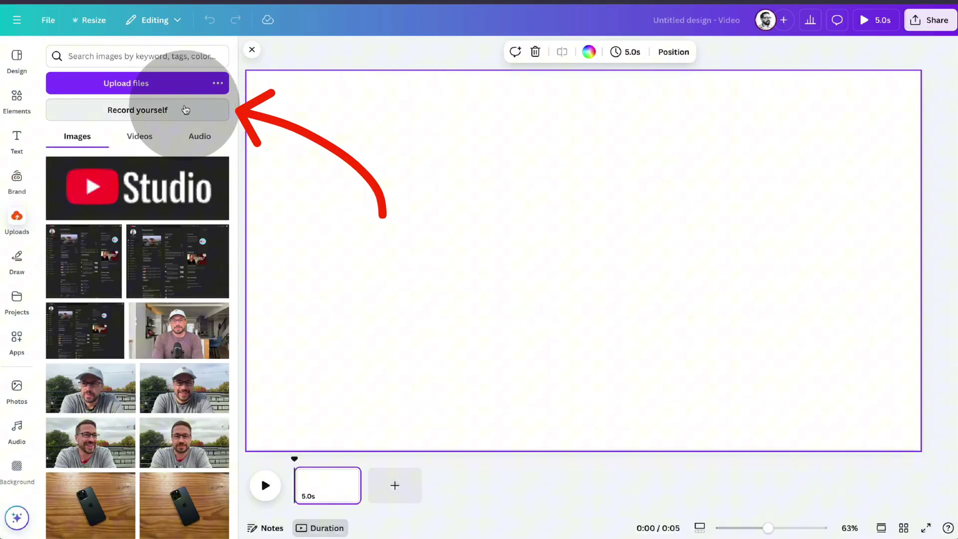
click(186, 109)
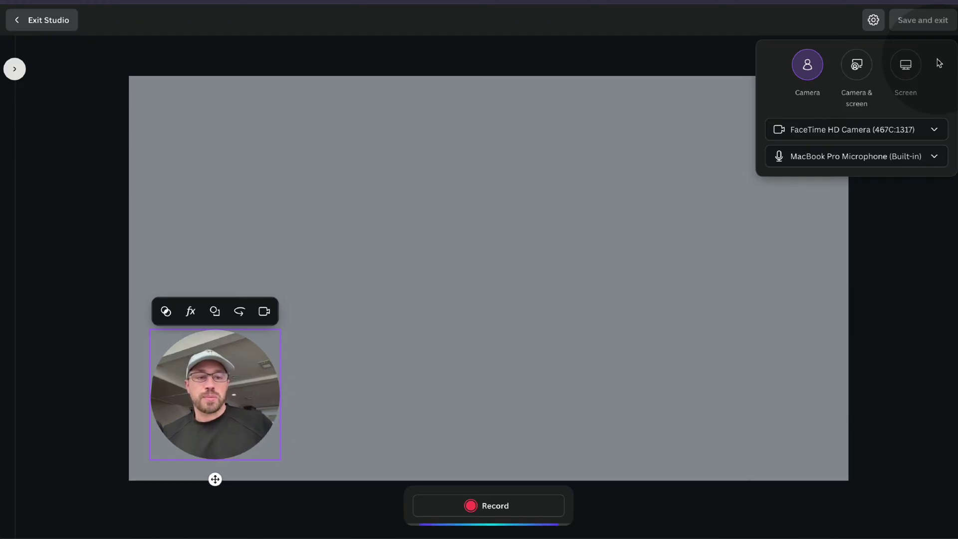
- Confirm the studio uses the FaceTime HD Camera and MacBook Pro Microphone
click(935, 129)
click(934, 130)
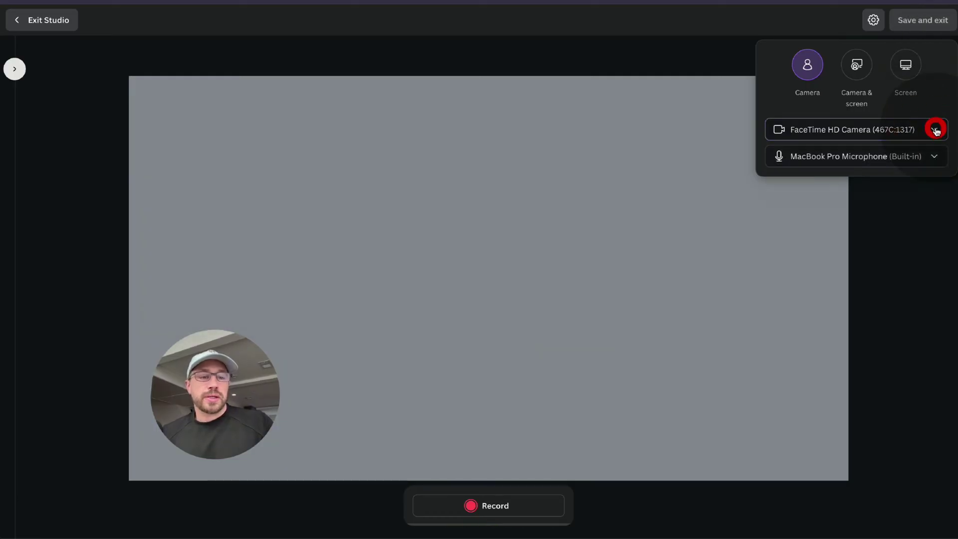
click(935, 157)
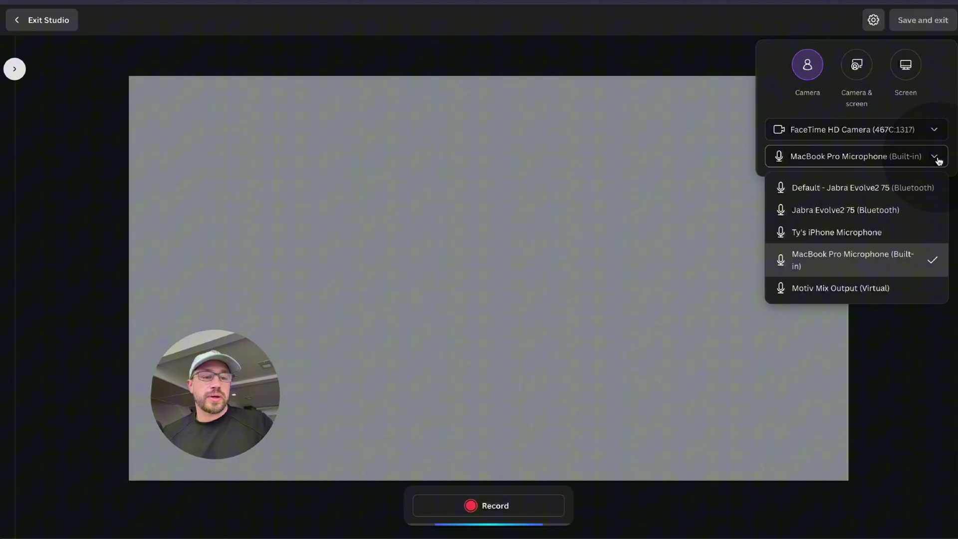
click(936, 158)
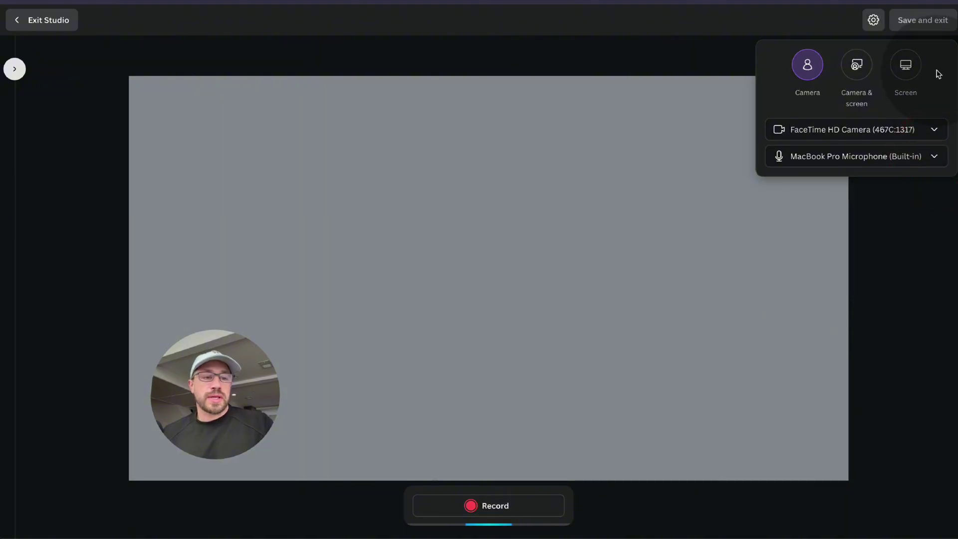
- Switch to Camera & screen and share the 'Video Outlines - Google Docs' Chrome tab
click(857, 67)
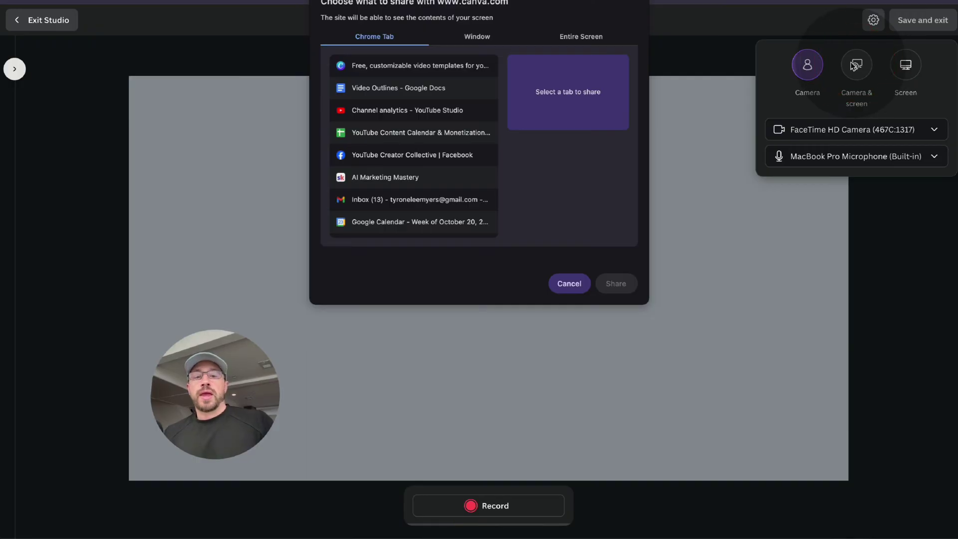
click(584, 36)
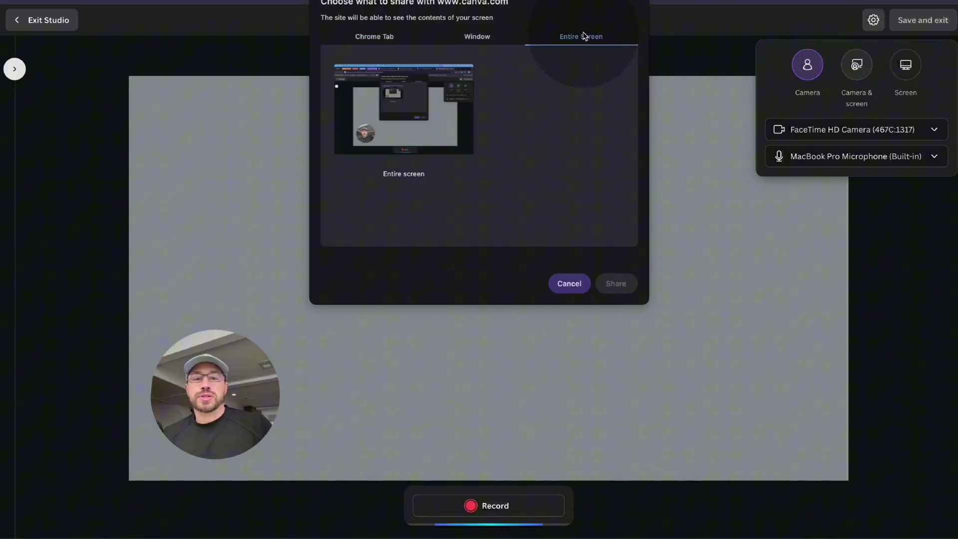
click(475, 36)
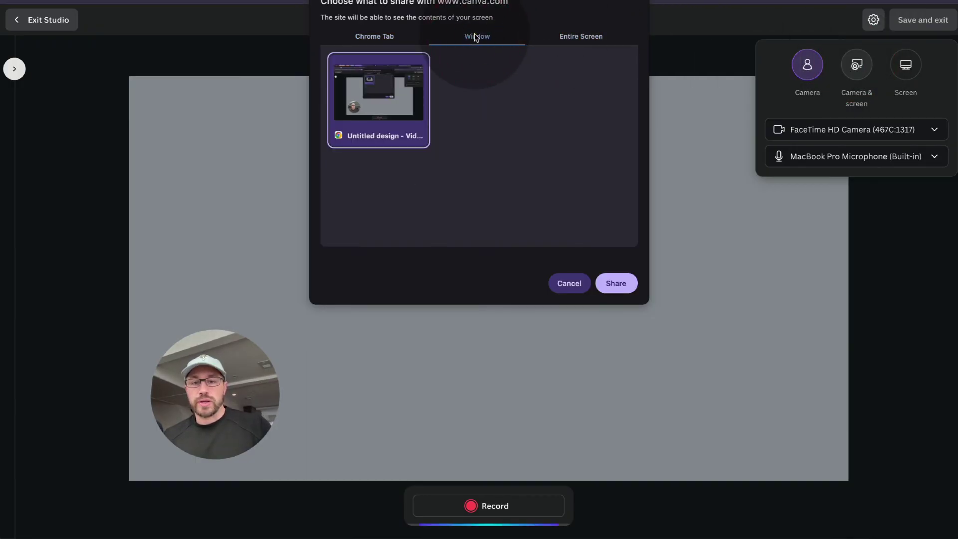
click(385, 37)
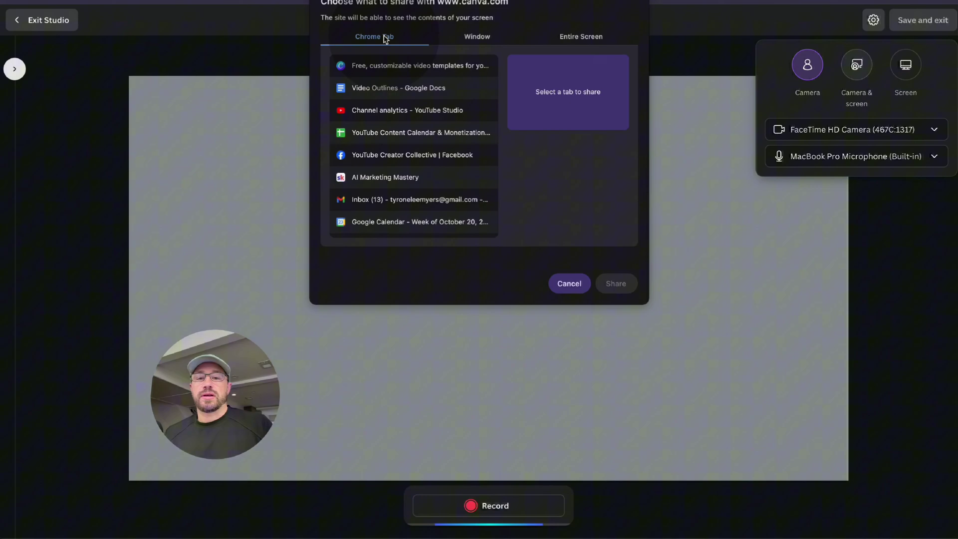
click(387, 90)
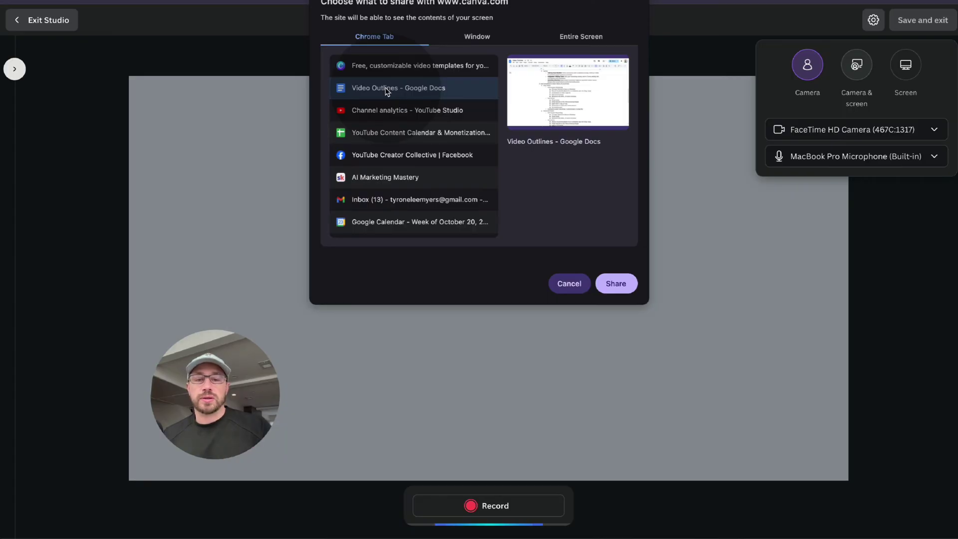
click(612, 283)
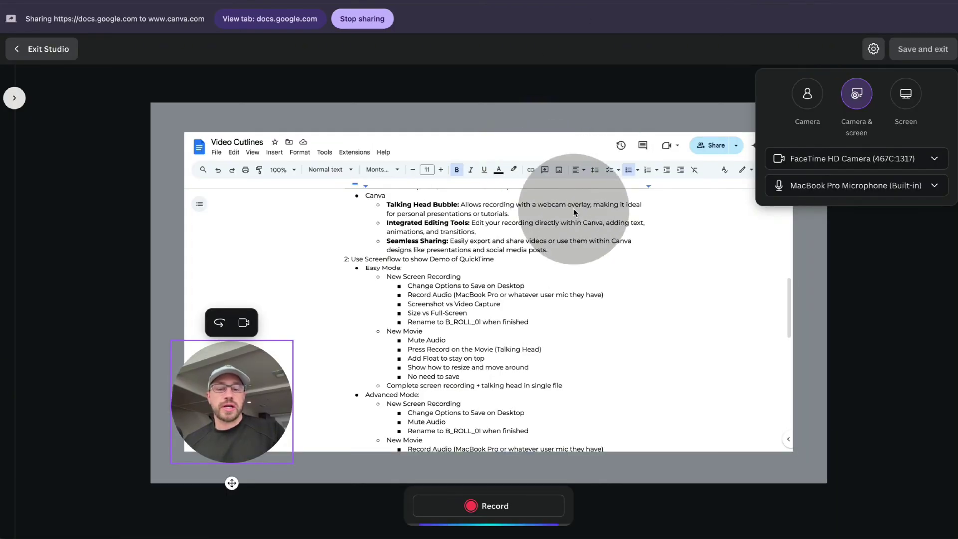
- Record a 19.1-second capture scrolling the Video Outlines doc and save it into the design
click(485, 506)
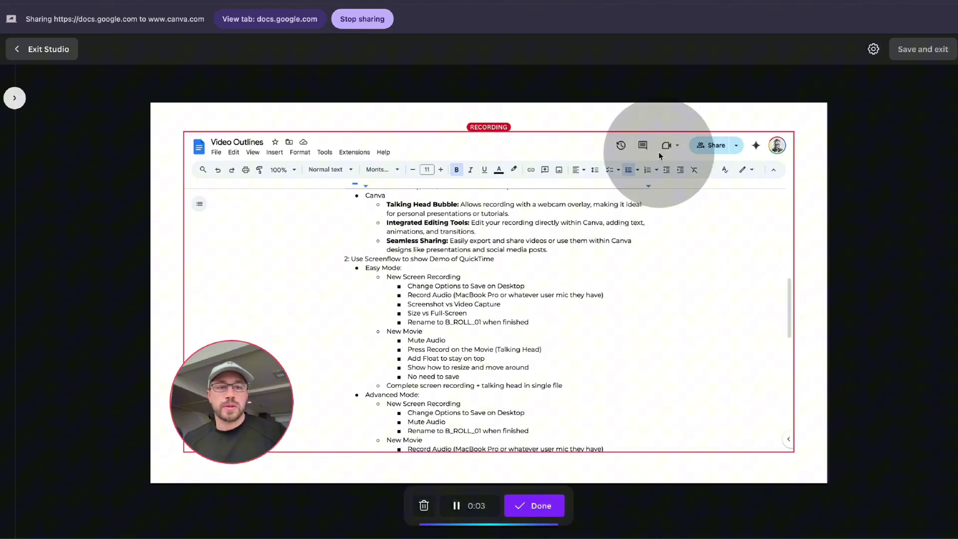
click(387, 2)
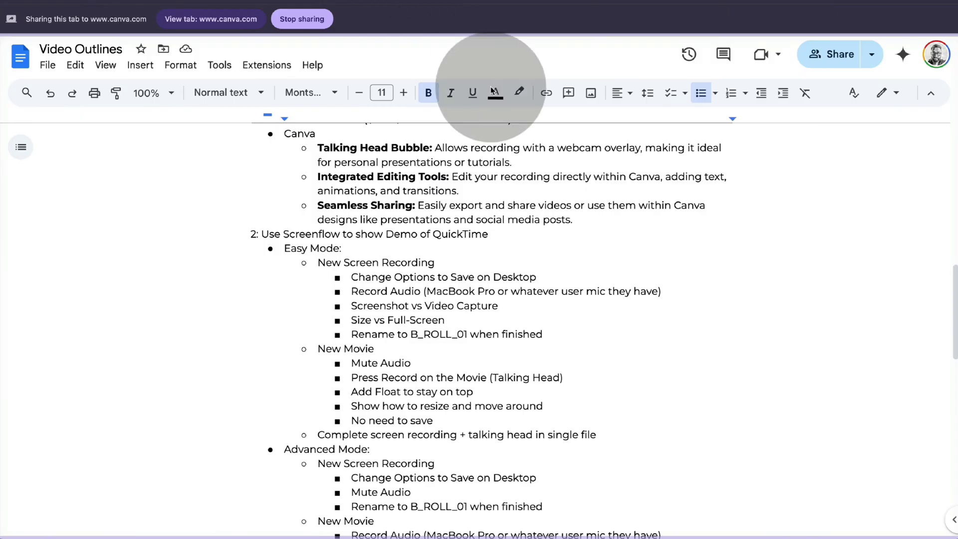
scroll(591, 275, down, 5)
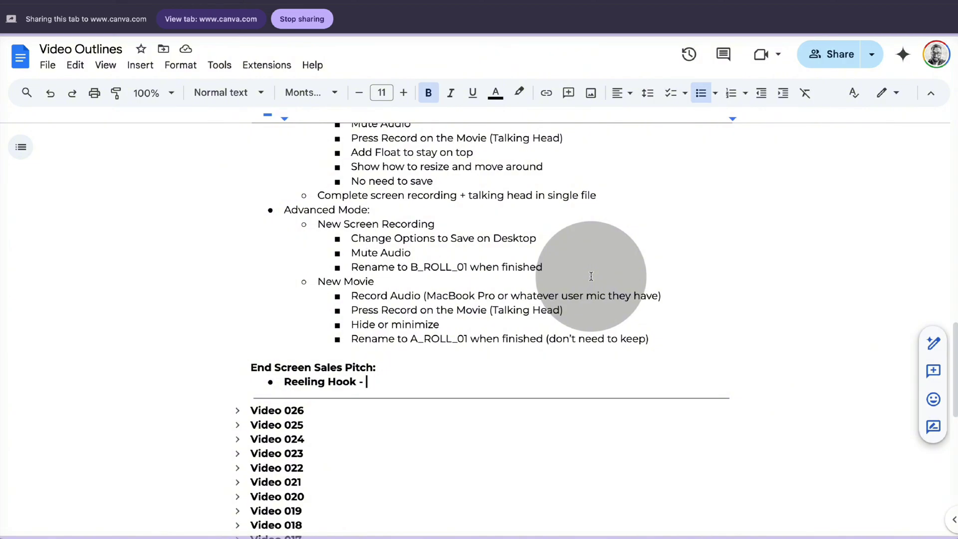
click(807, 2)
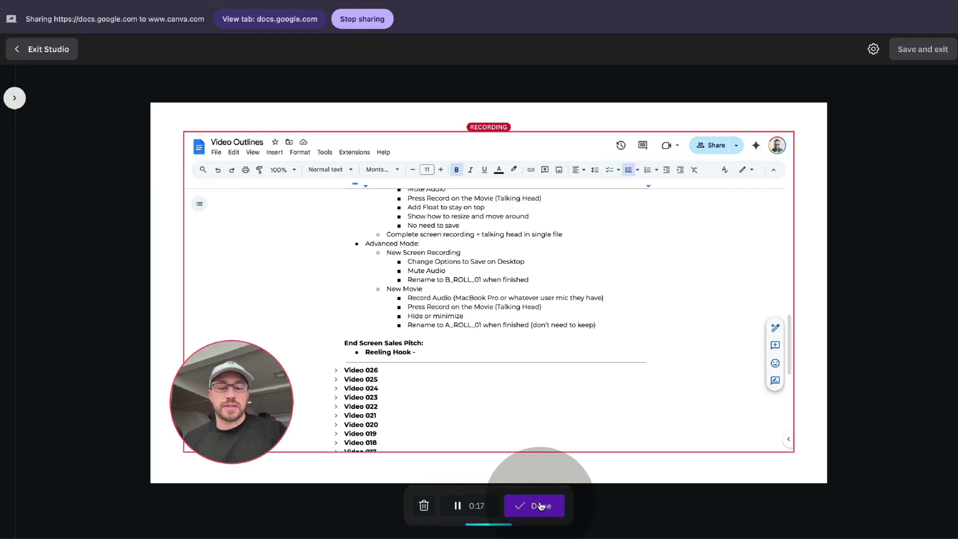
click(541, 508)
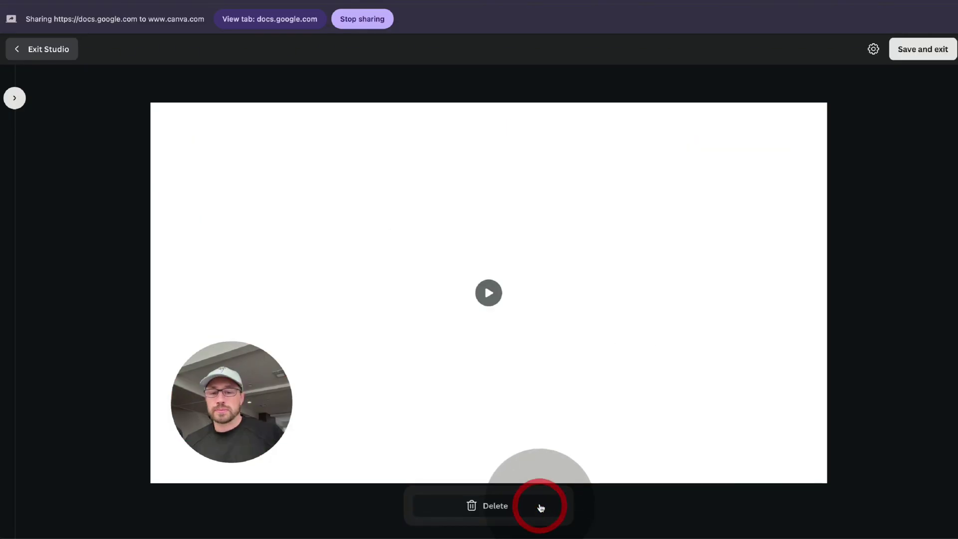
click(923, 49)
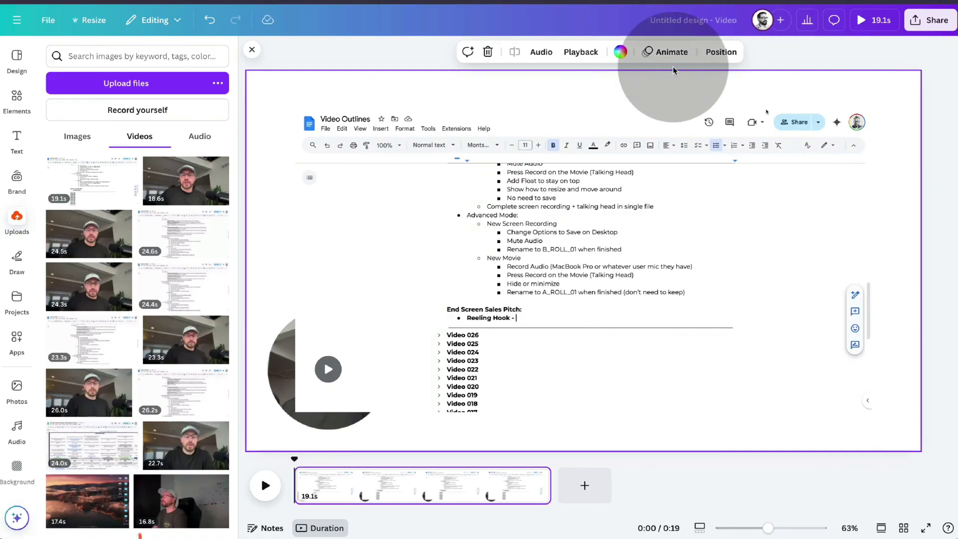
- Move the circular talking-head video to the top layer, then raise and enlarge it
mouse_move(581, 259)
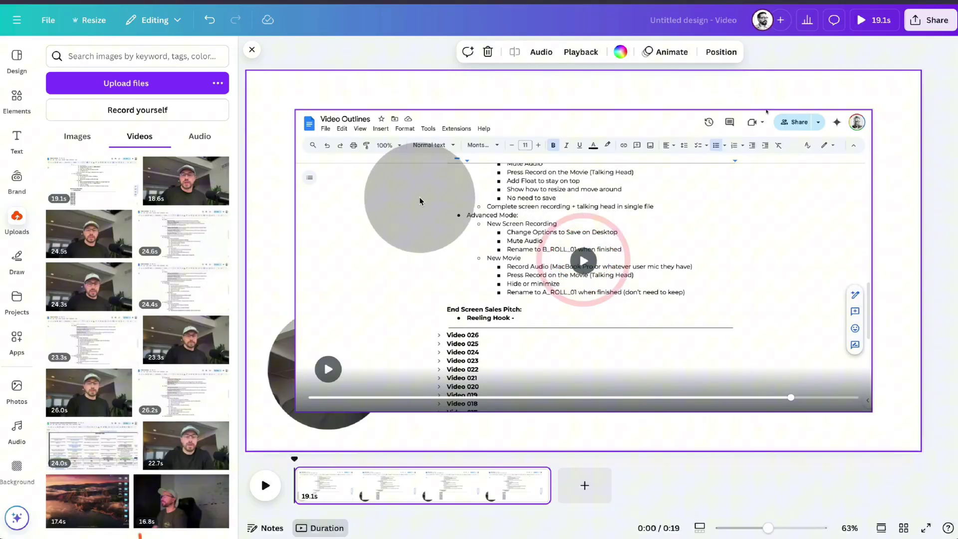
click(719, 62)
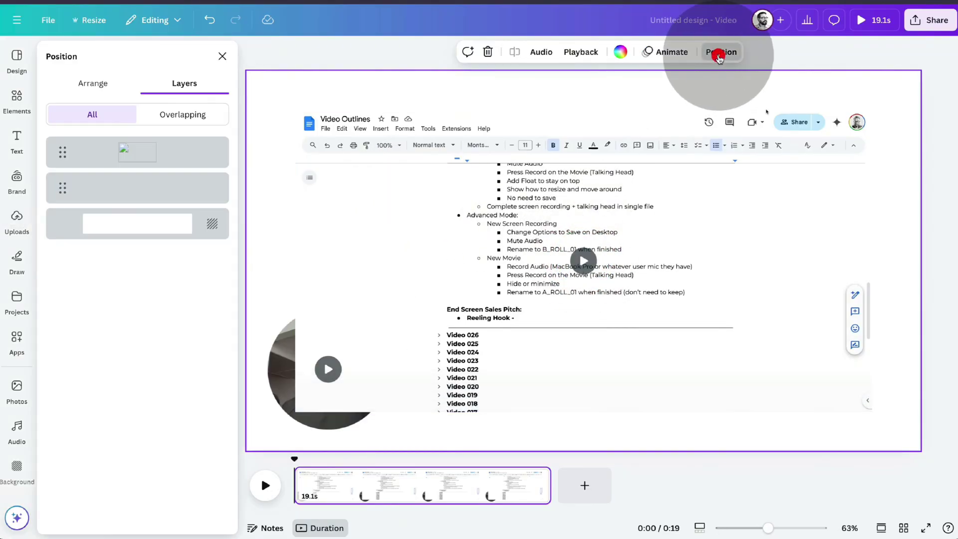
click(146, 187)
drag(148, 188, 148, 138)
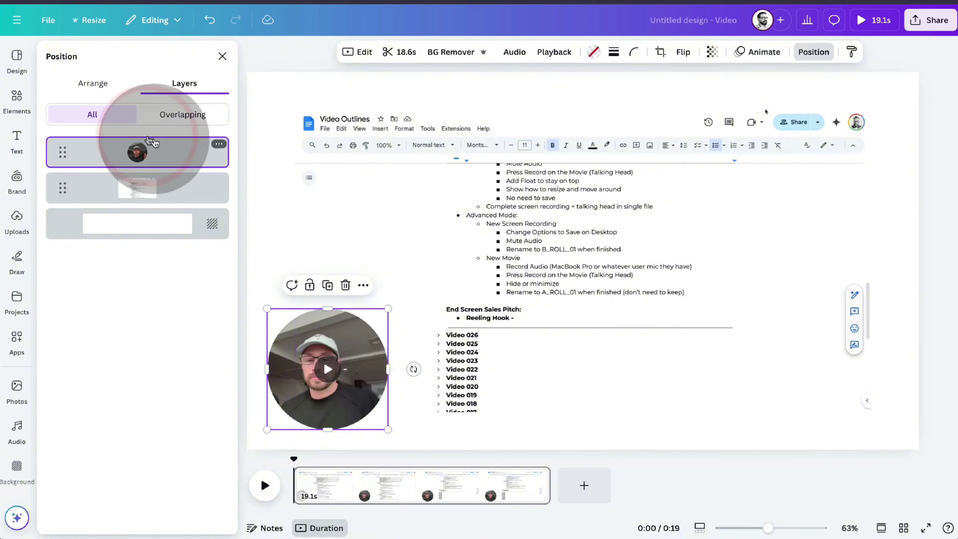
drag(347, 365, 349, 273)
drag(390, 339, 404, 351)
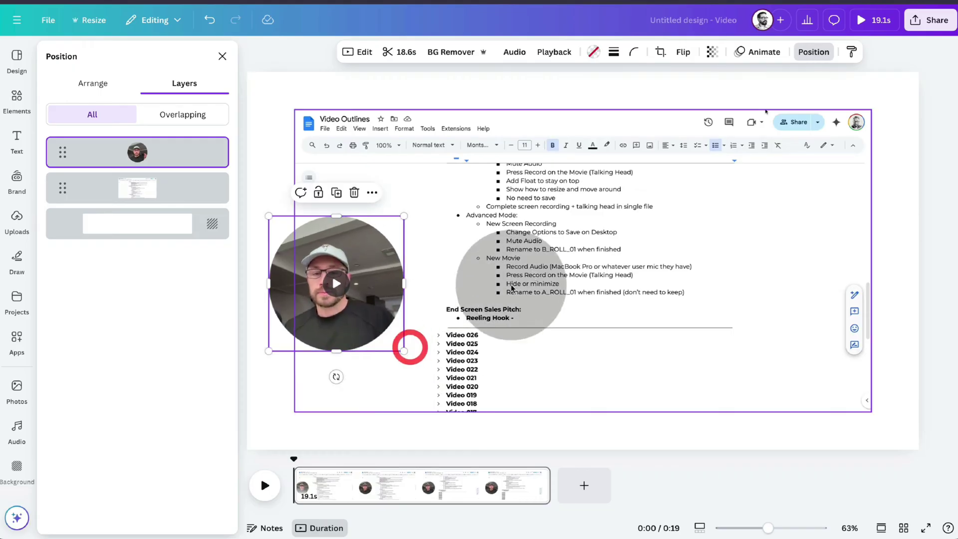
- Stretch the Docs screen recording to fill the page and nudge the circle up-left
click(352, 129)
drag(294, 109, 225, 58)
drag(871, 409, 919, 437)
drag(356, 285, 354, 262)
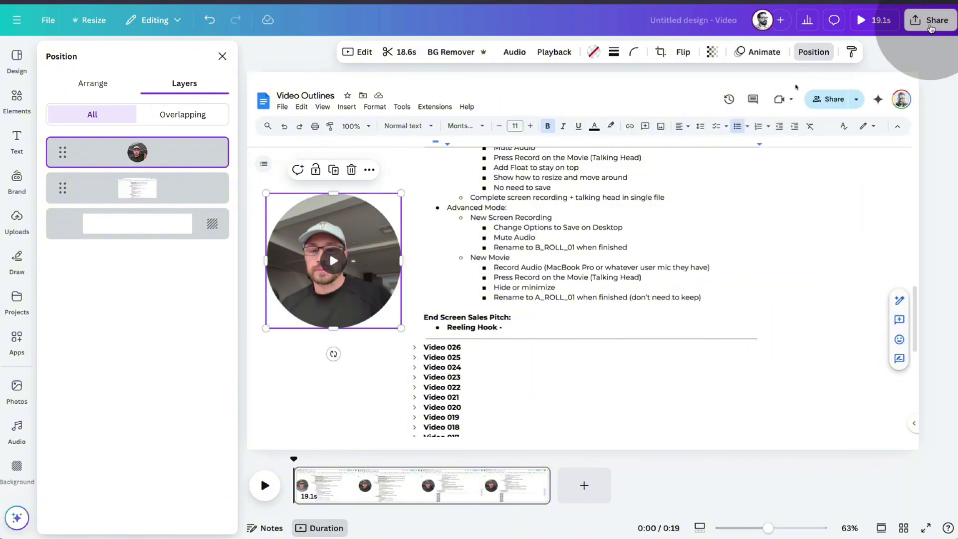
- Download the design as Untitled design.mp4 and open it from the desktop
click(929, 25)
click(757, 249)
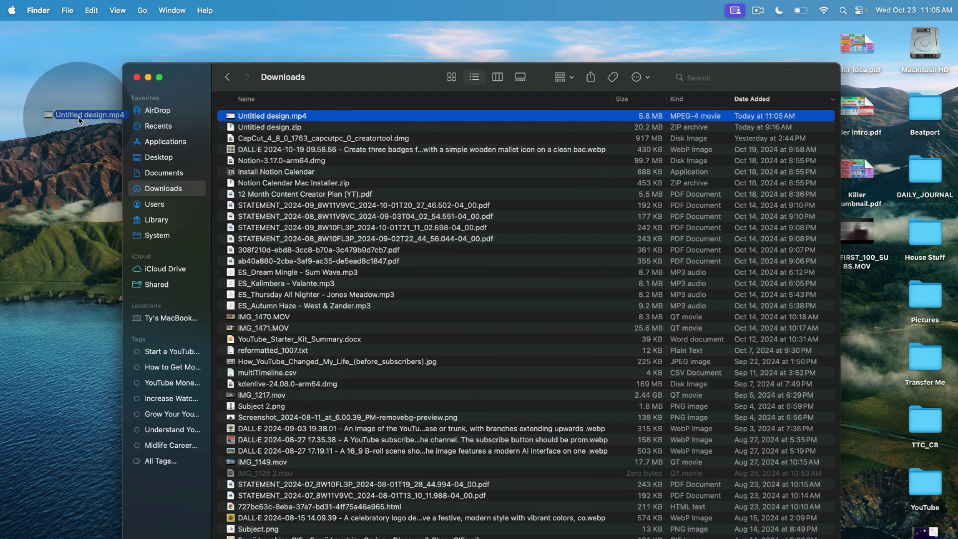
click(77, 117)
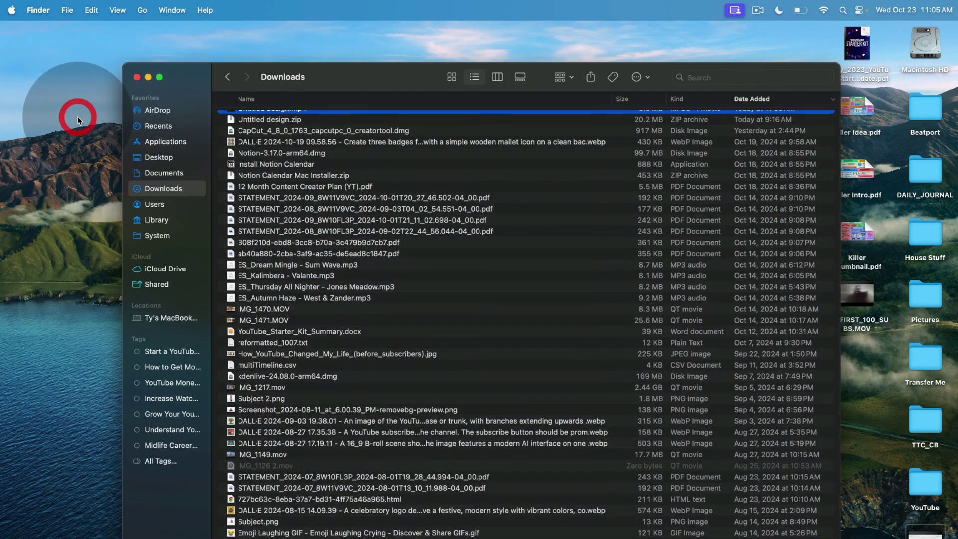
click(137, 77)
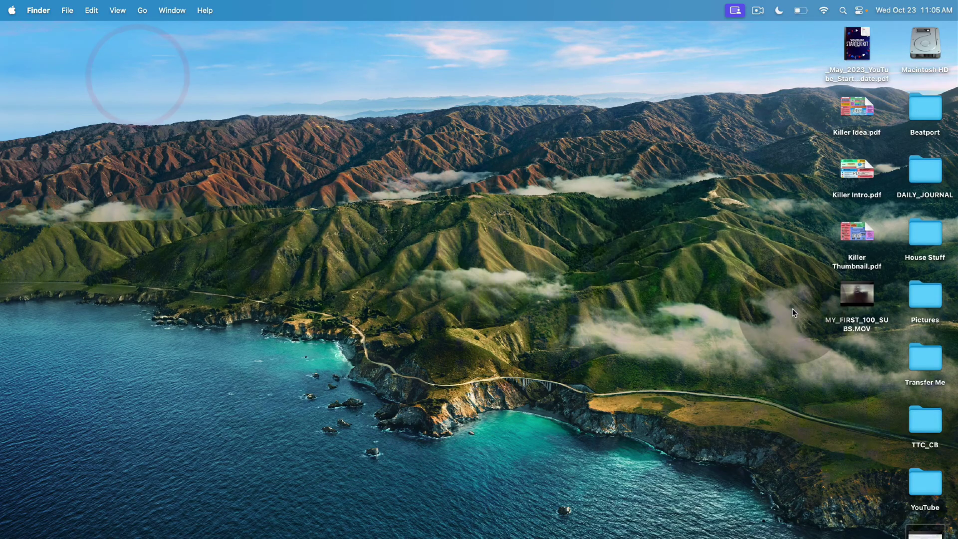
double_click(928, 535)
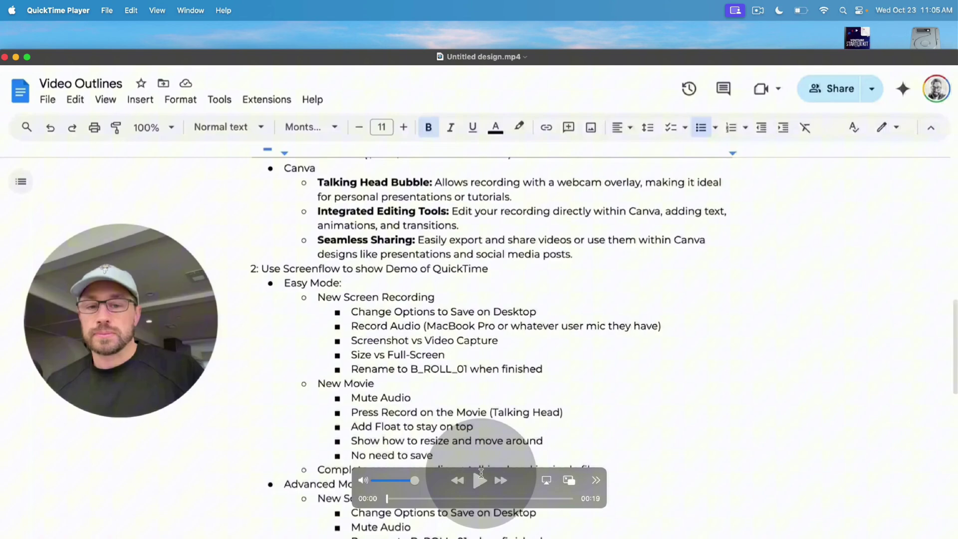
- Play back Untitled design.mp4 in QuickTime Player to review it
click(478, 481)
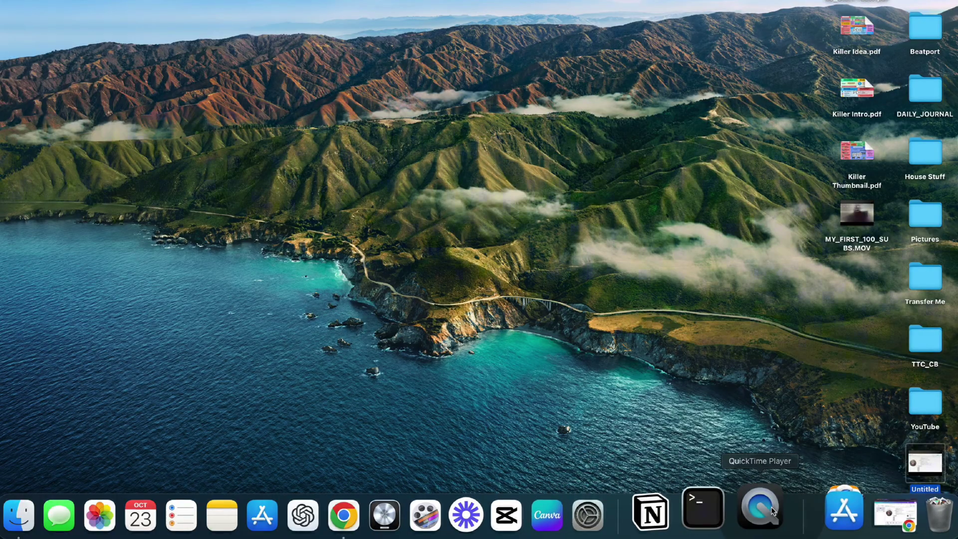
- Relaunch QuickTime Player through Spotlight search and bring up its File menu
key(super)
key(super+space)
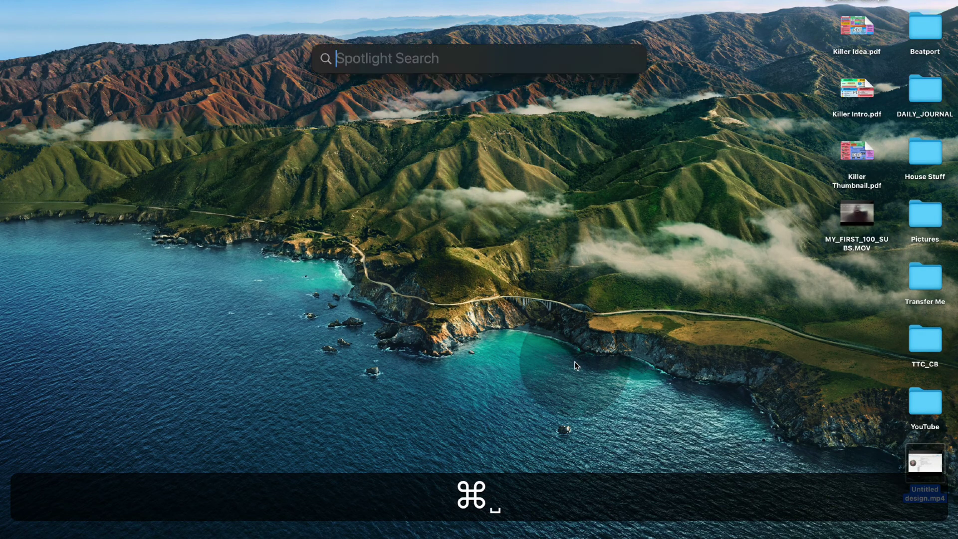
text(quickTime Player)
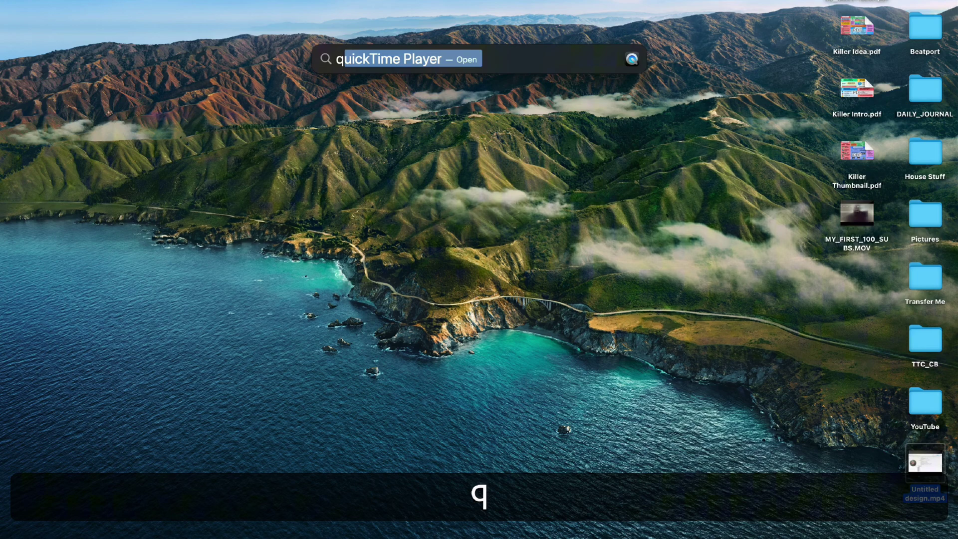
key(Return)
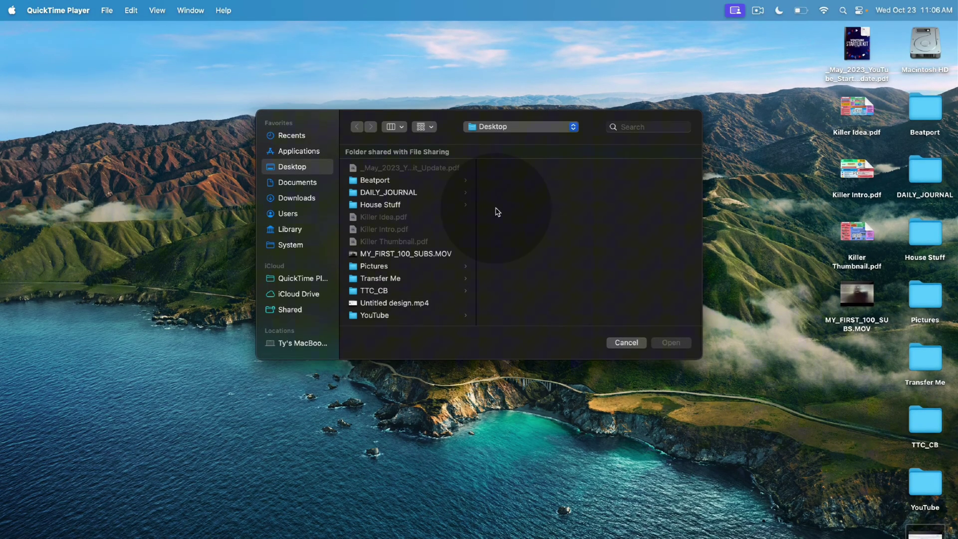
click(109, 14)
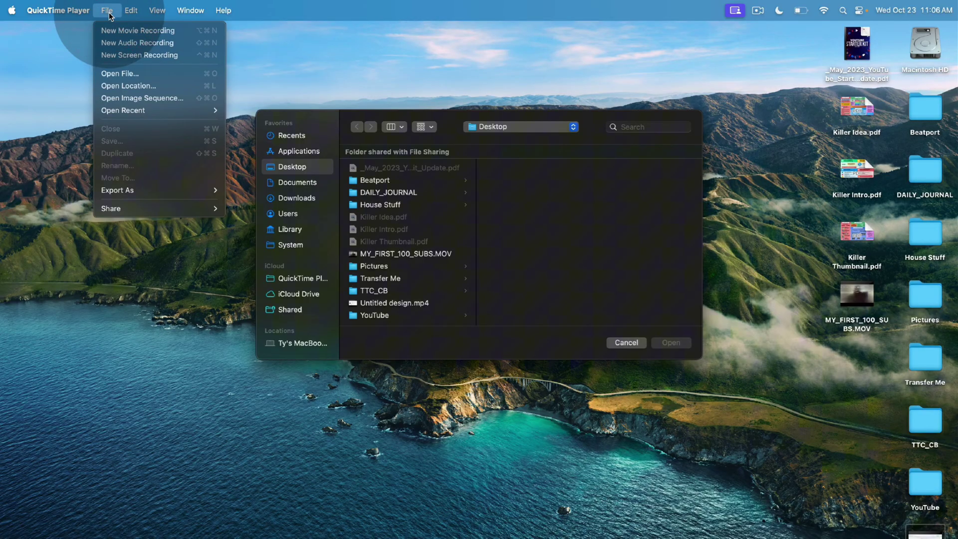
- Start a whole-screen recording saving to the Desktop with the MacBook Pro Microphone
click(144, 55)
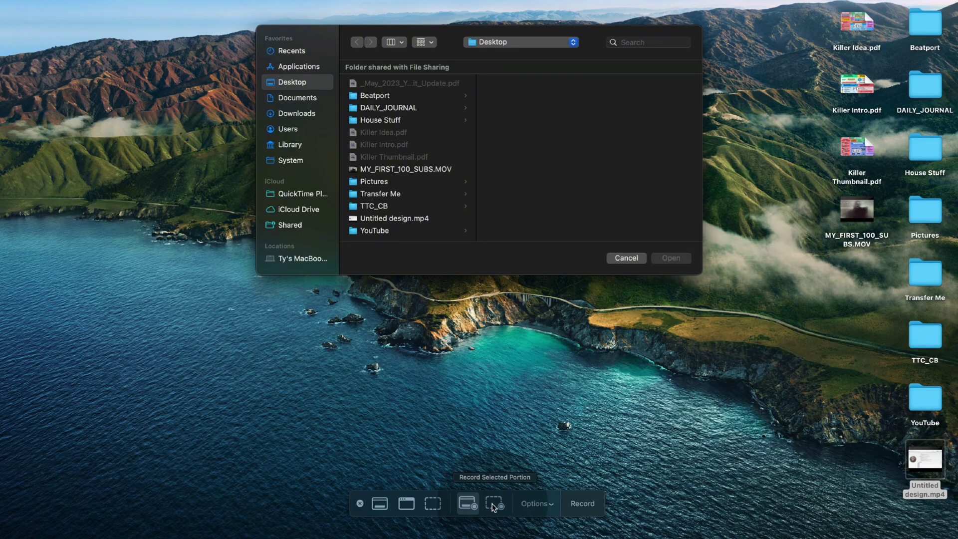
click(551, 506)
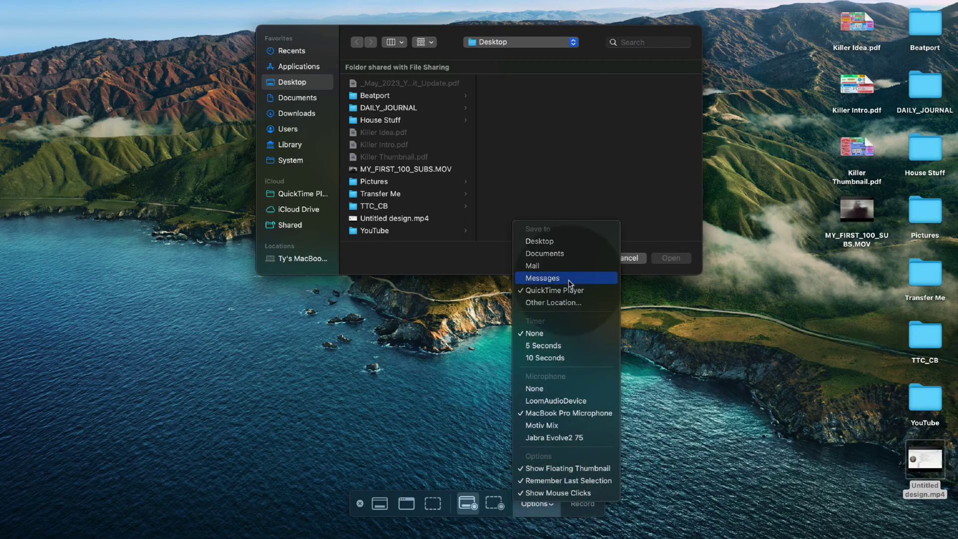
click(552, 243)
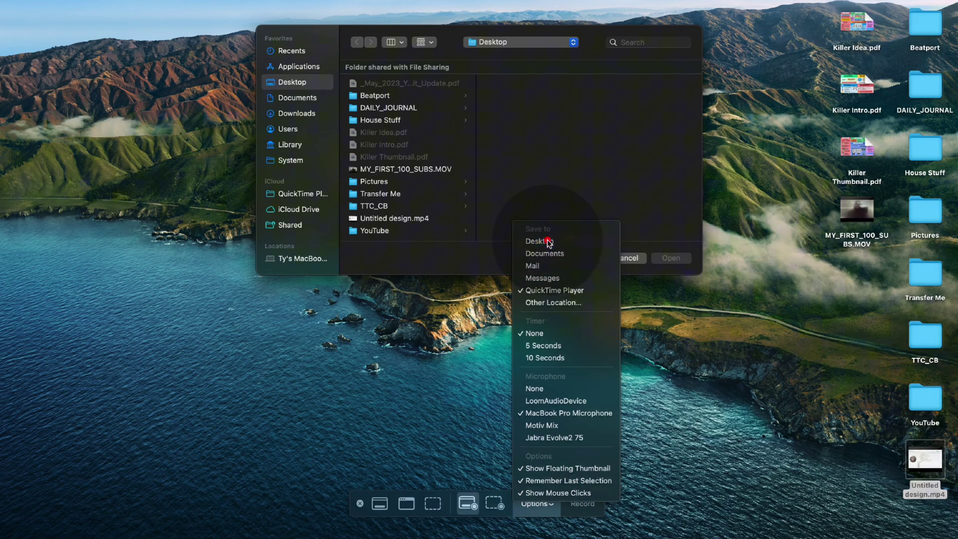
click(544, 505)
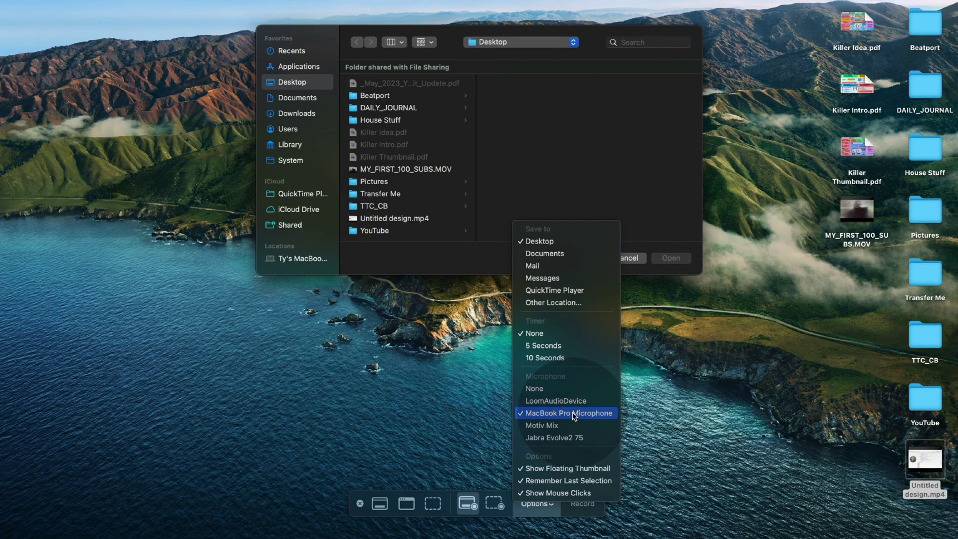
click(582, 504)
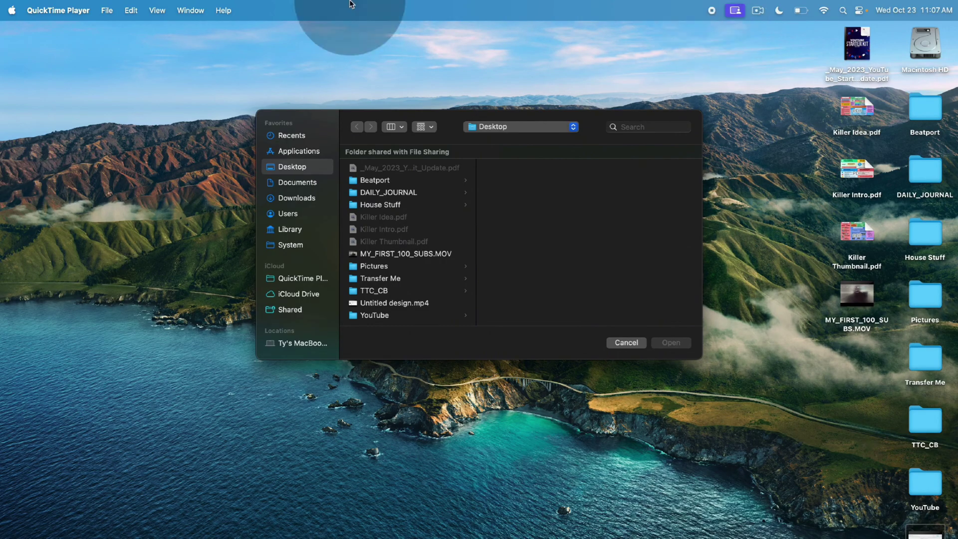
- Open a new webcam movie recording and shrink it to a small window at left middle
click(112, 14)
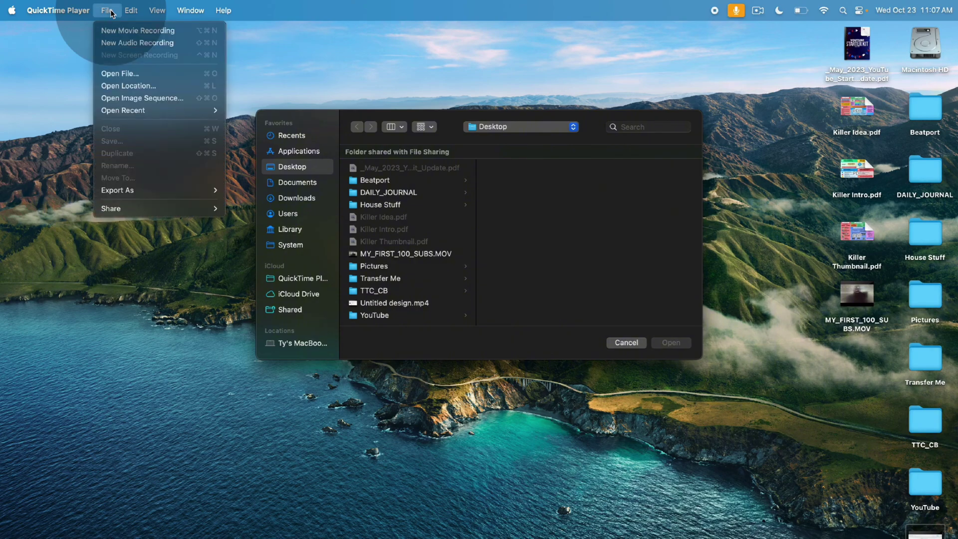
click(136, 32)
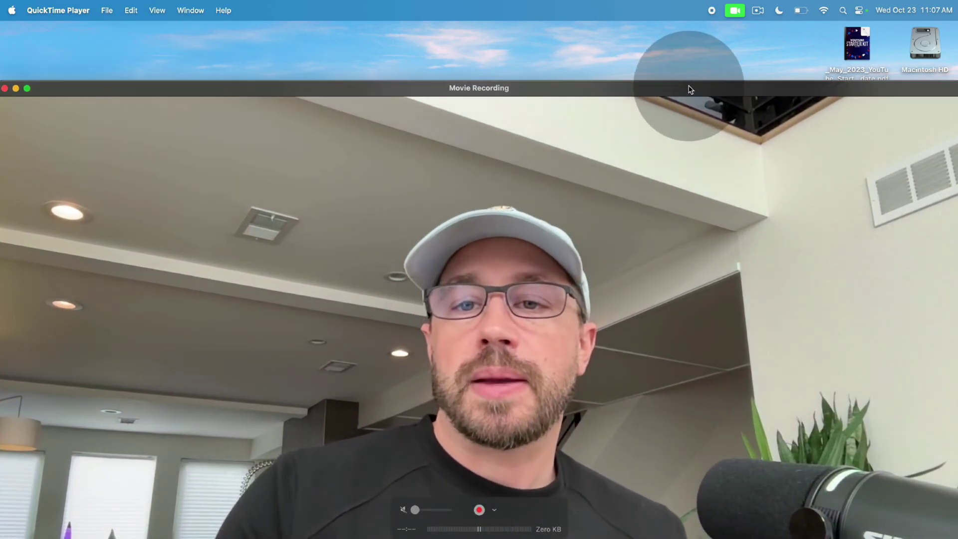
drag(690, 88, 647, 89)
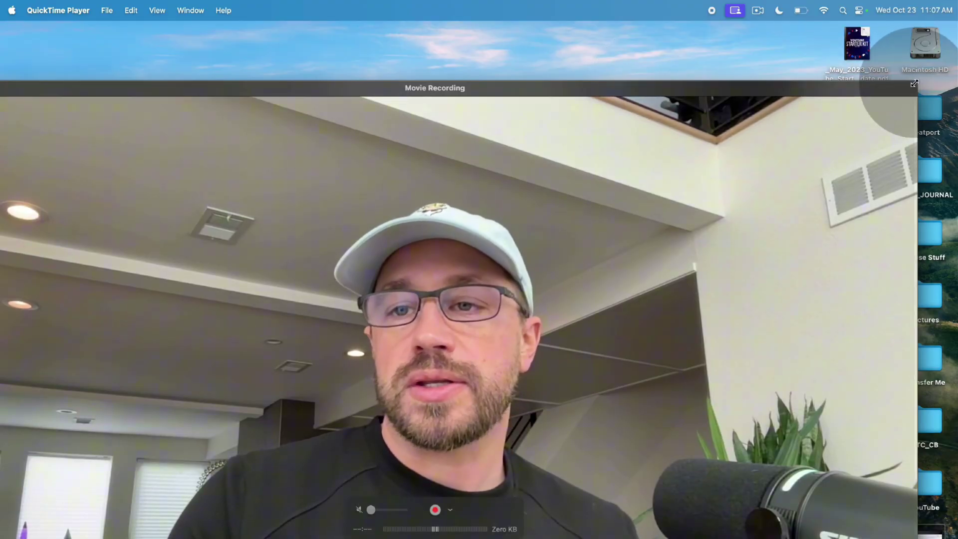
drag(916, 82, 90, 465)
drag(95, 497, 203, 215)
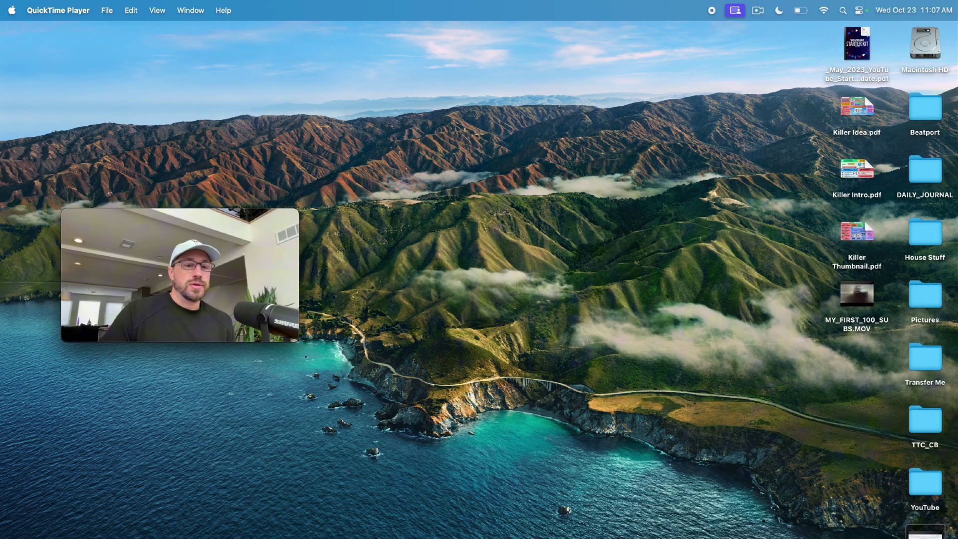
drag(260, 219, 229, 202)
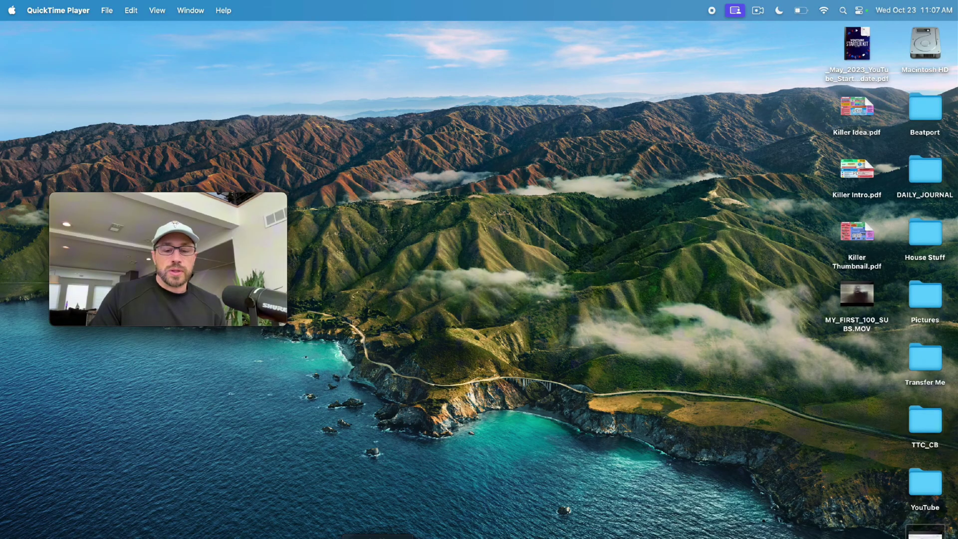
- Return to the Video Outlines tab and set the webcam window to Float on Top
key(super+Tab)
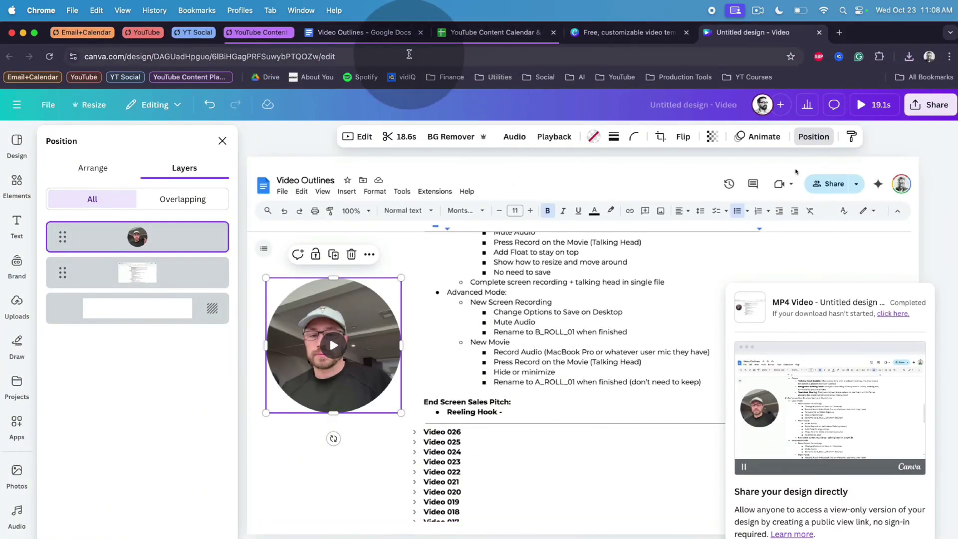
click(385, 32)
scroll(576, 321, up, 5)
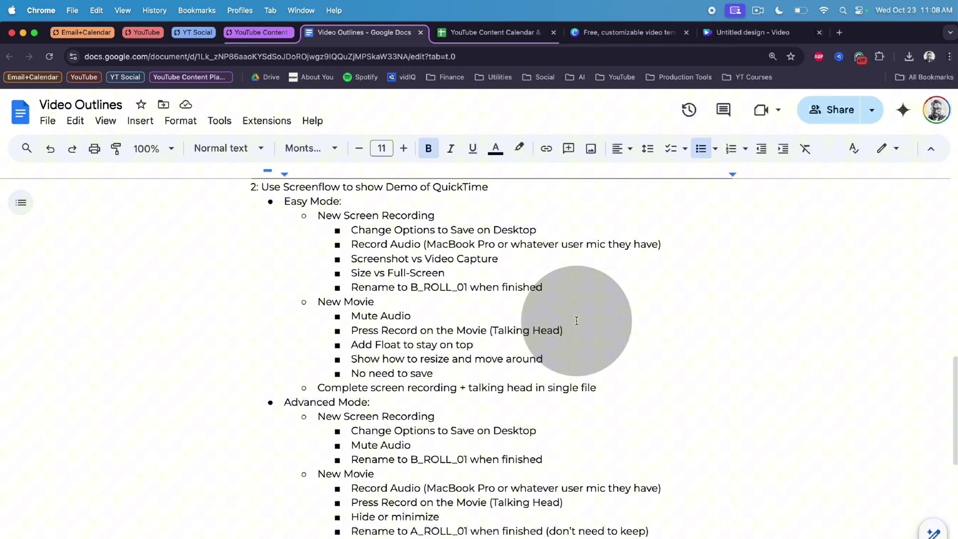
scroll(576, 321, down, 1)
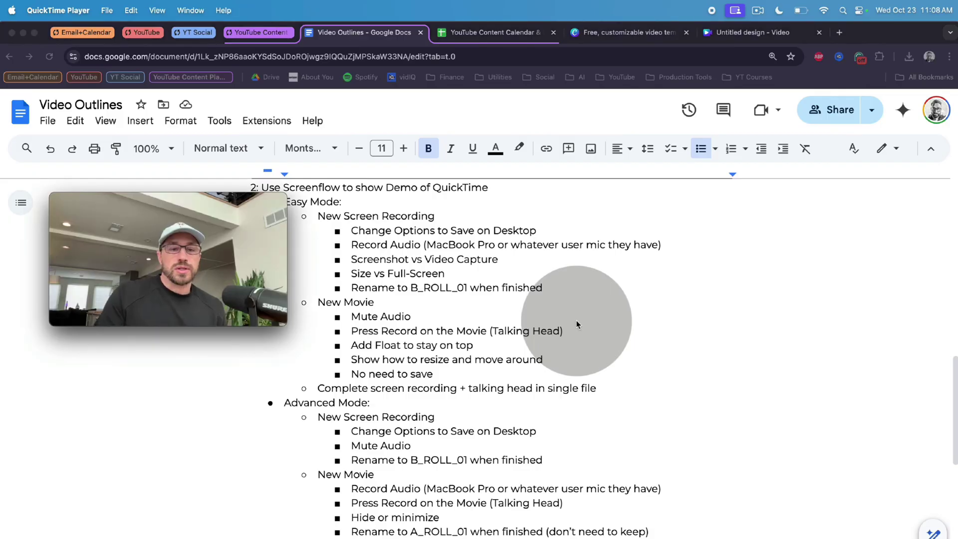
drag(172, 200, 151, 259)
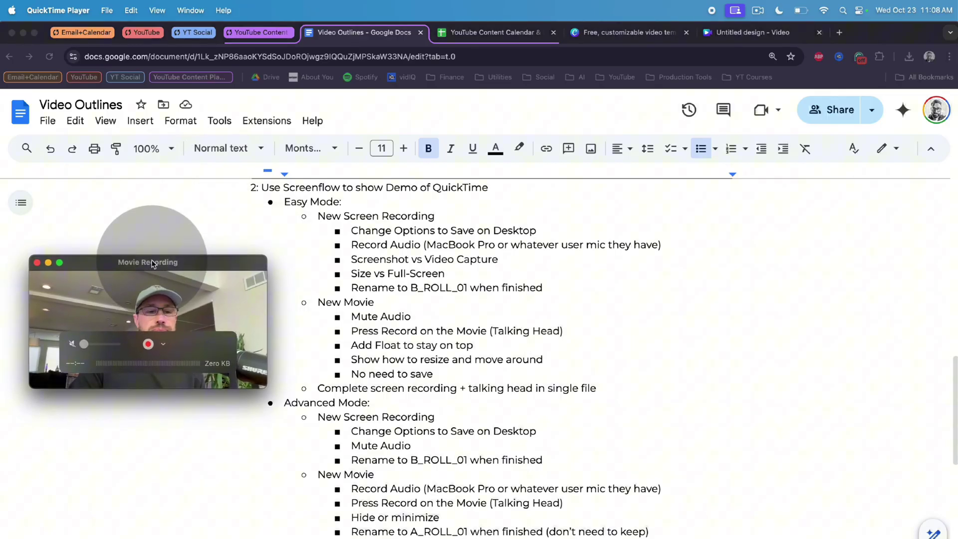
click(155, 10)
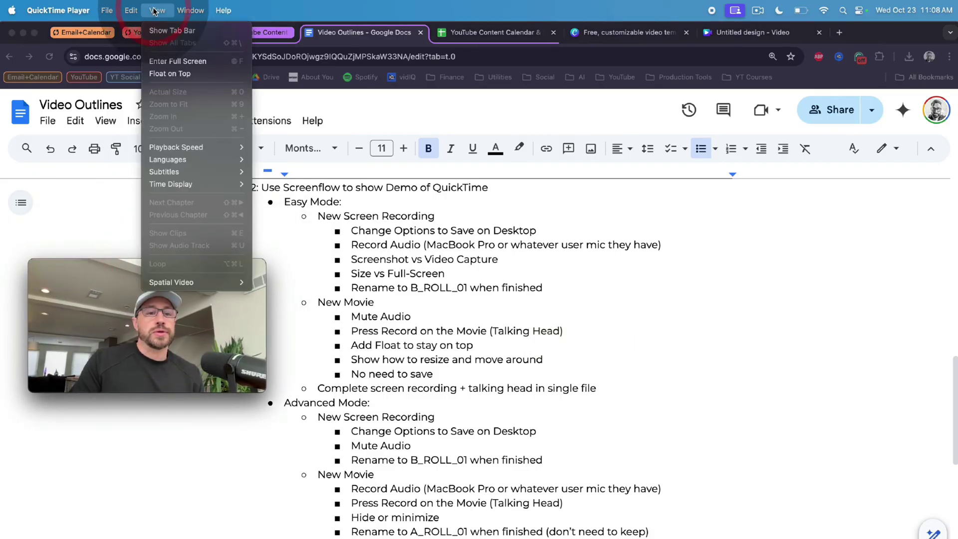
click(180, 74)
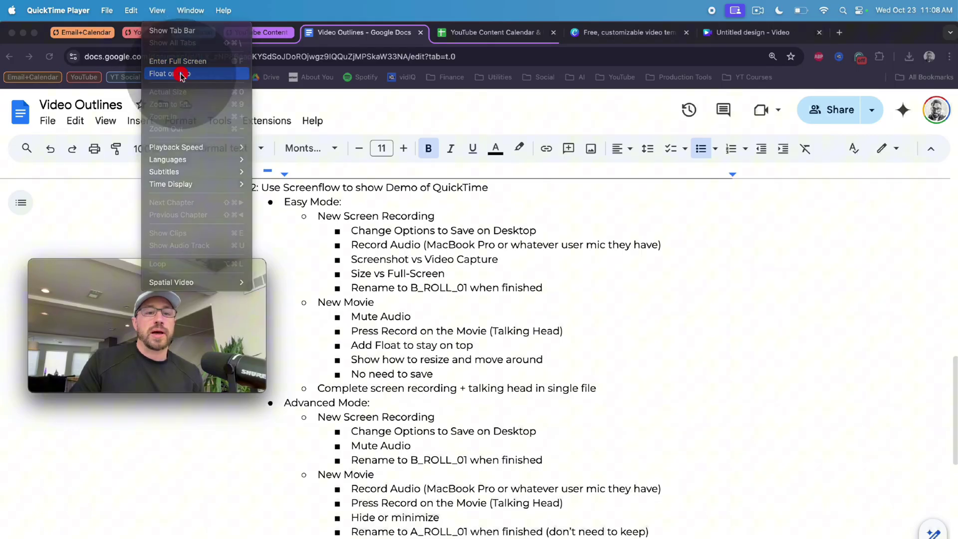
- Scroll through the outline doc and drag the floating webcam window to the left edge
click(586, 295)
scroll(587, 295, down, 3)
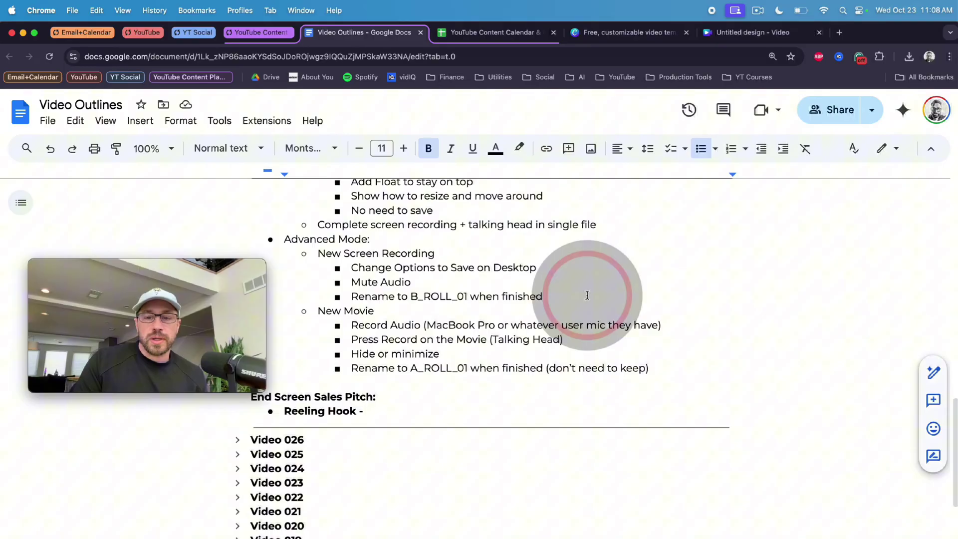
scroll(587, 294, up, 9)
scroll(586, 294, up, 4)
scroll(587, 294, down, 7)
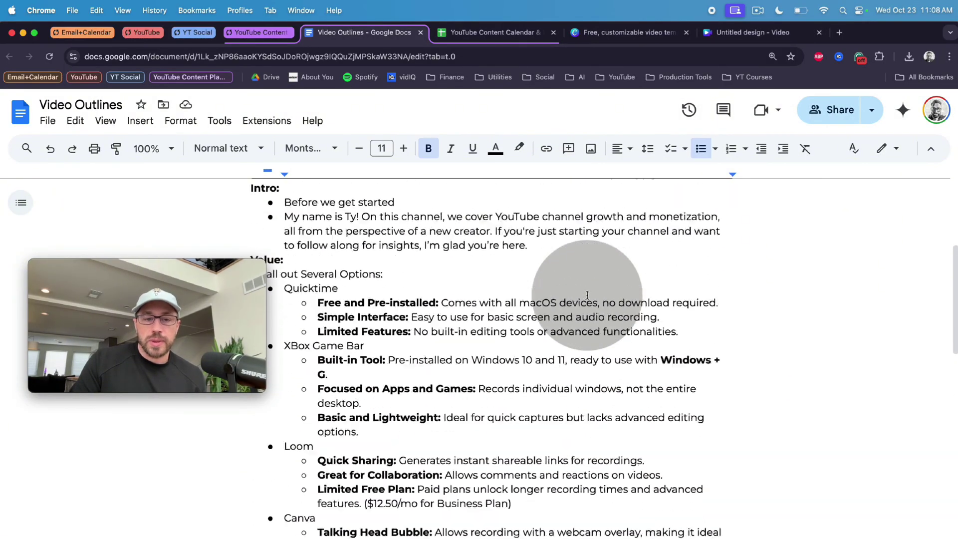
scroll(586, 295, down, 10)
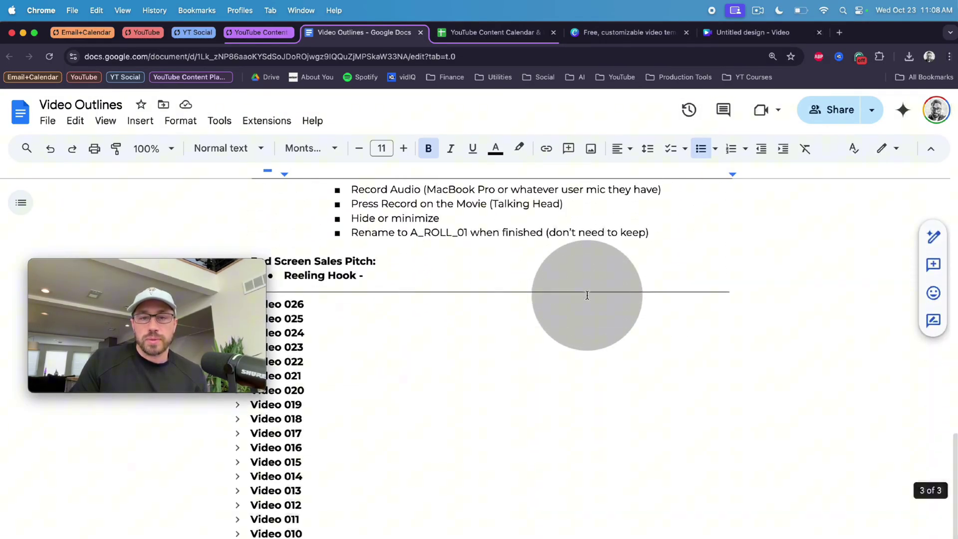
scroll(587, 295, up, 10)
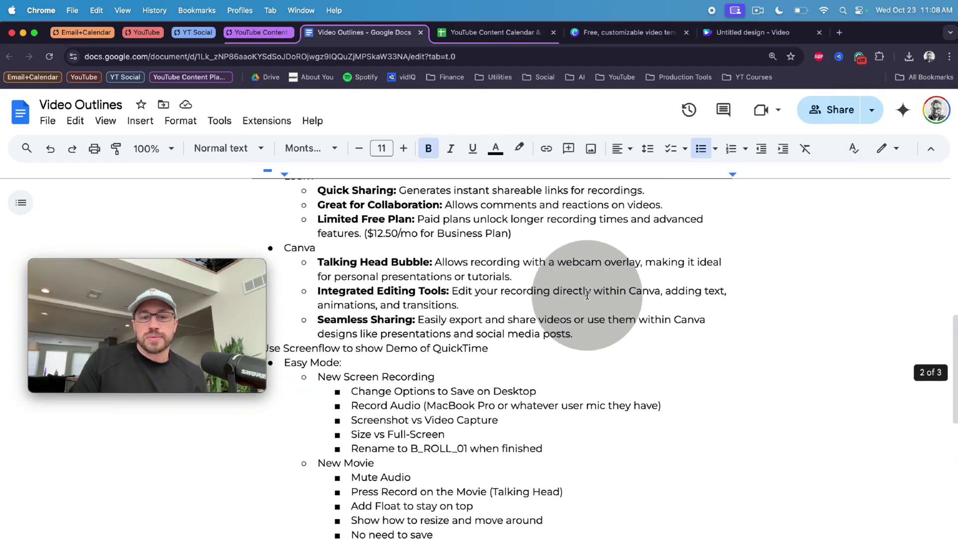
scroll(587, 295, up, 5)
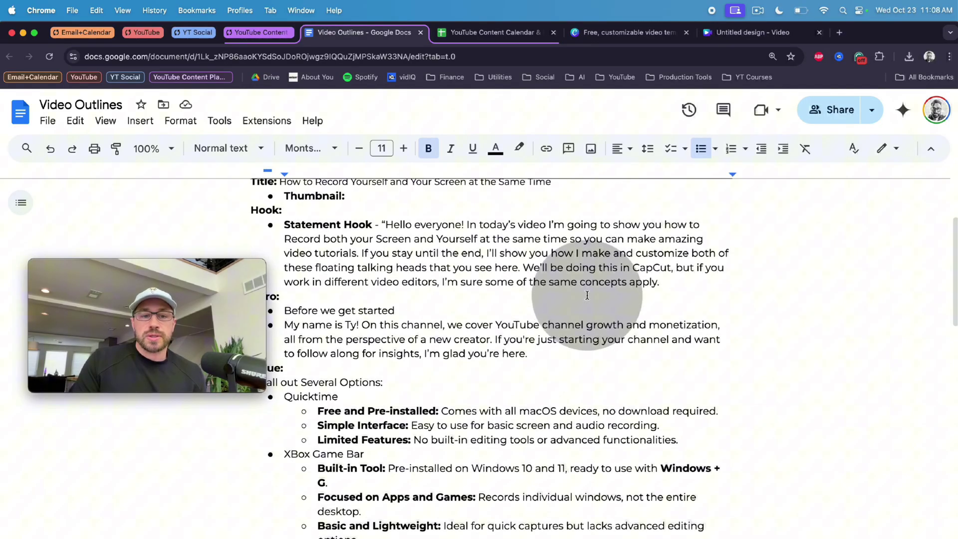
mouse_move(193, 267)
drag(194, 267, 169, 275)
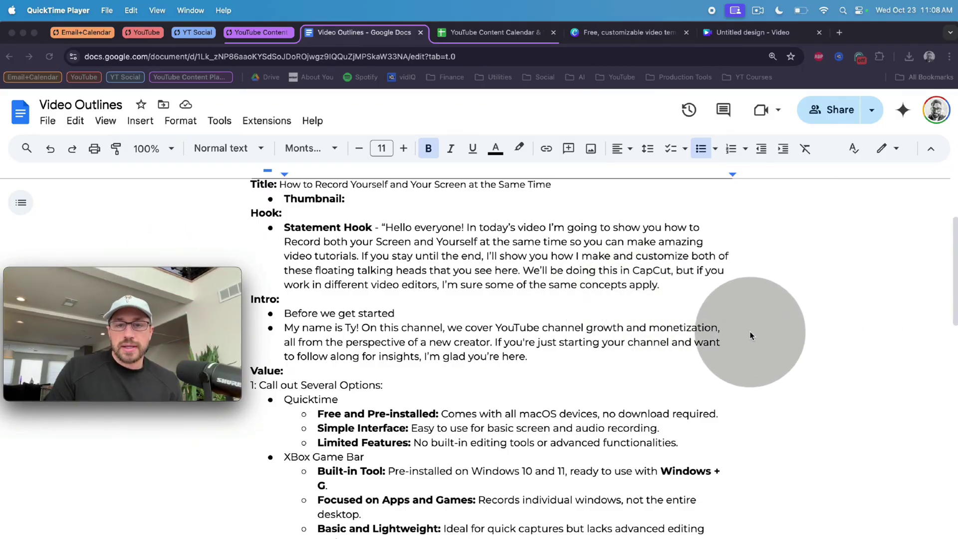
scroll(751, 335, down, 15)
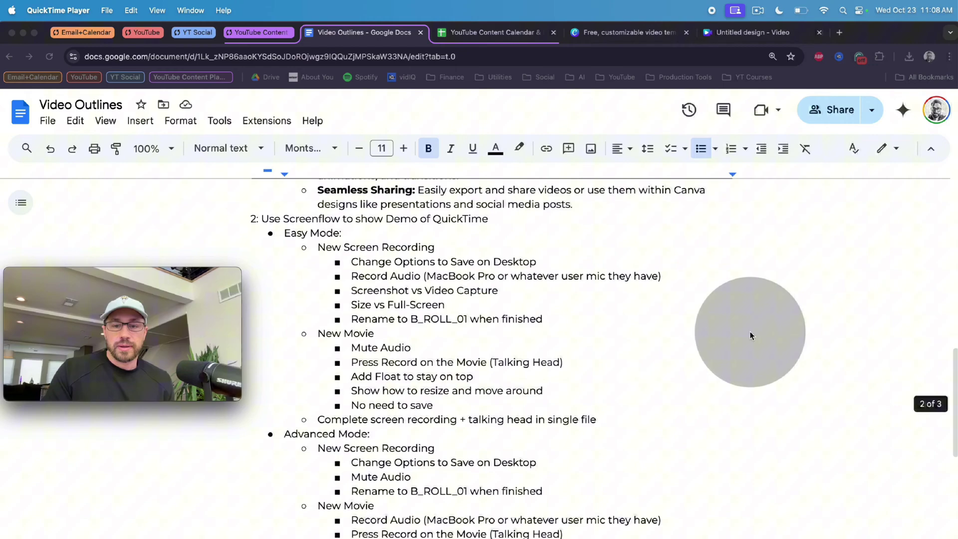
scroll(750, 335, up, 5)
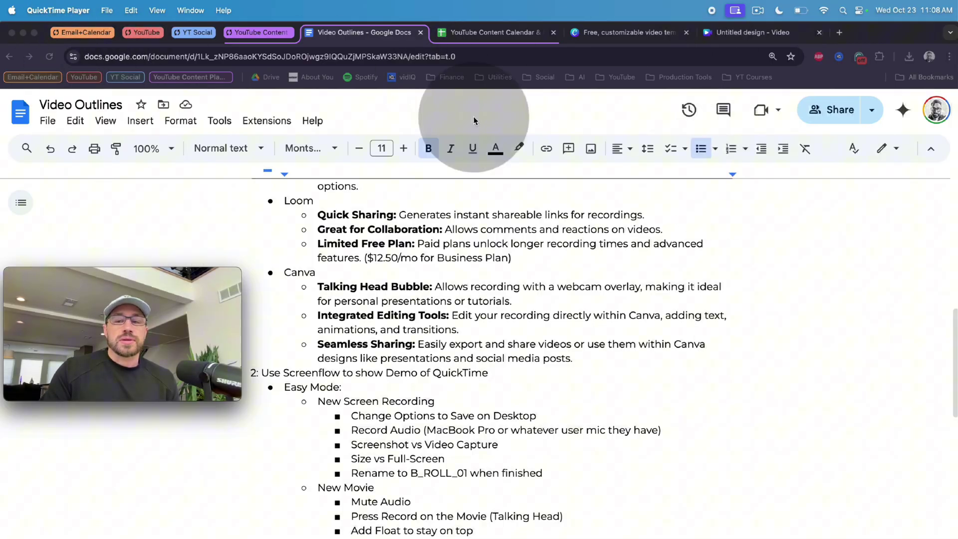
- Stop the screen recording, close the webcam preview window, and play back the finished recording
click(711, 11)
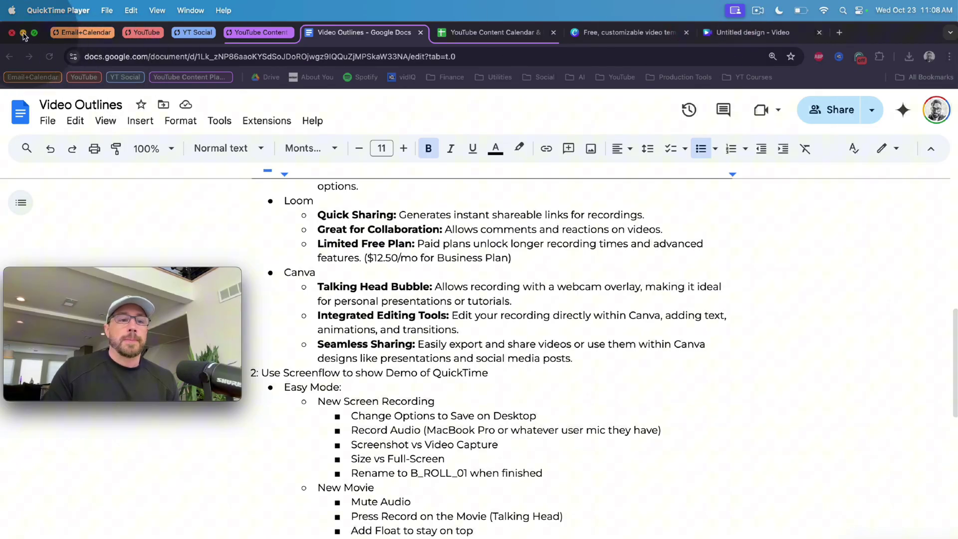
click(23, 33)
mouse_move(158, 323)
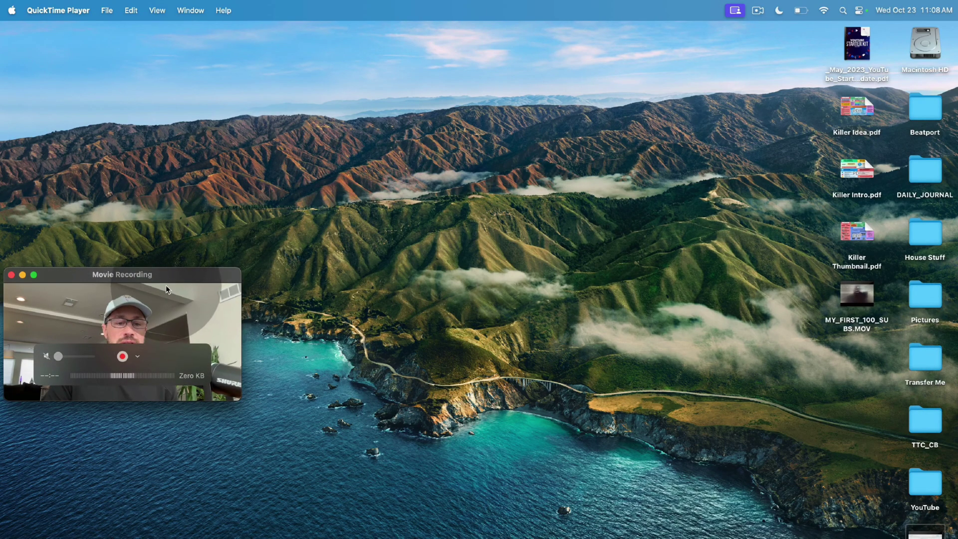
drag(165, 279, 347, 215)
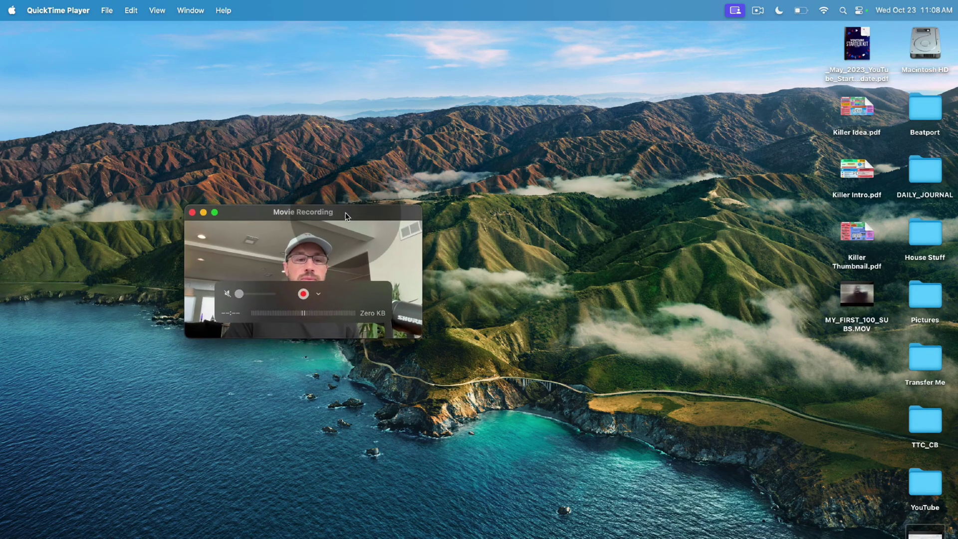
click(194, 212)
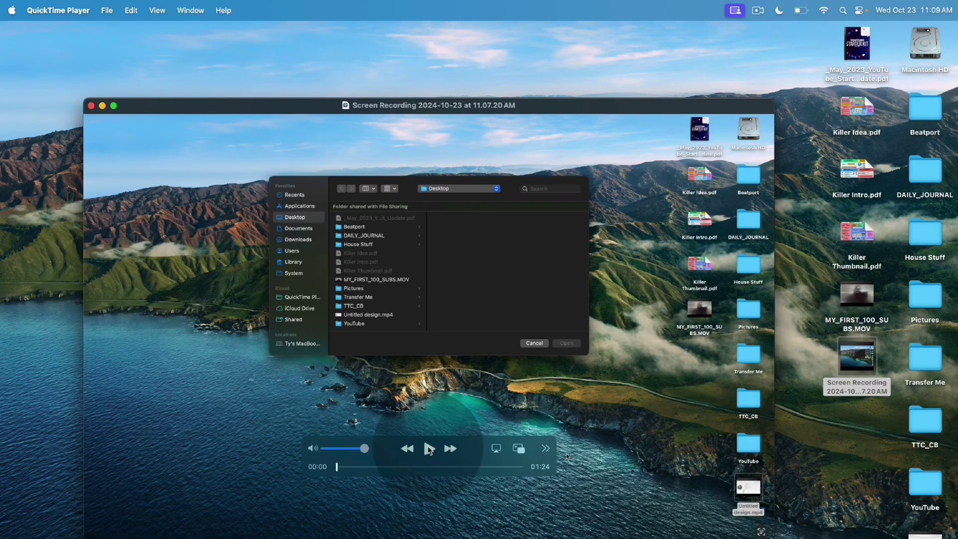
click(428, 449)
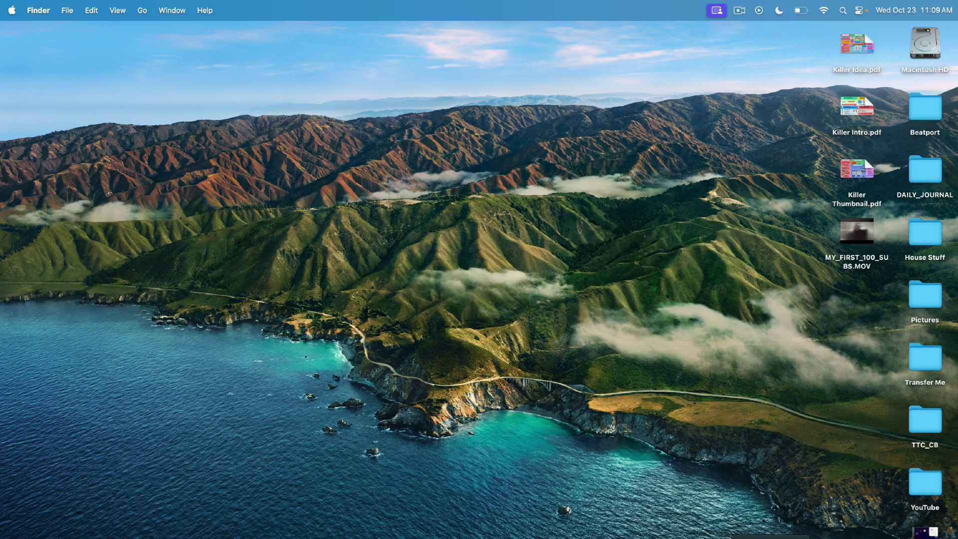
- Launch QuickTime Player and start a full-screen screen recording with the microphone set to None
click(738, 534)
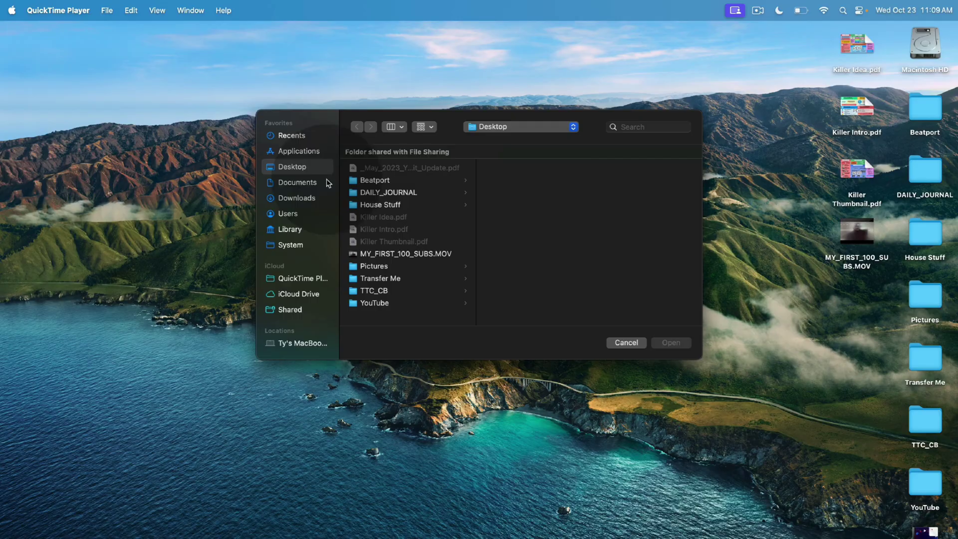
click(106, 11)
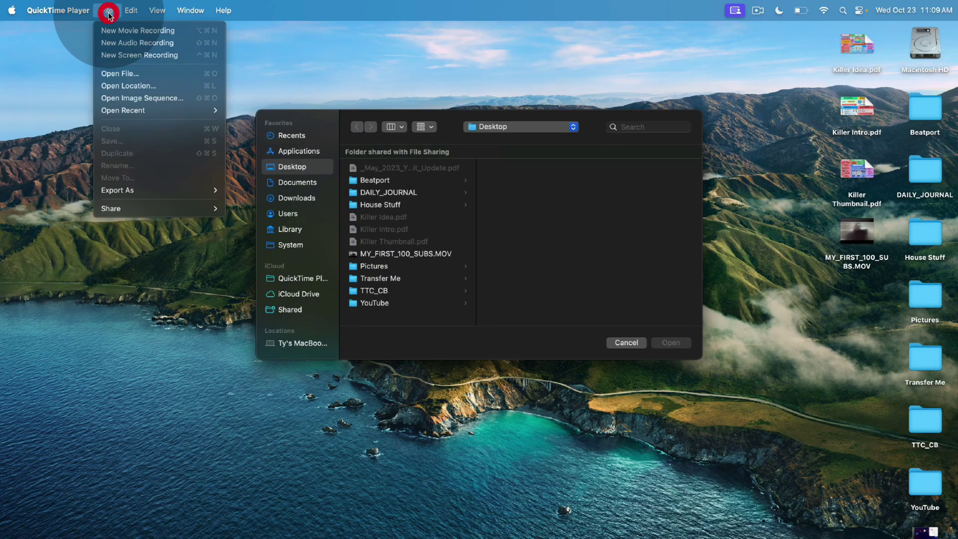
click(139, 55)
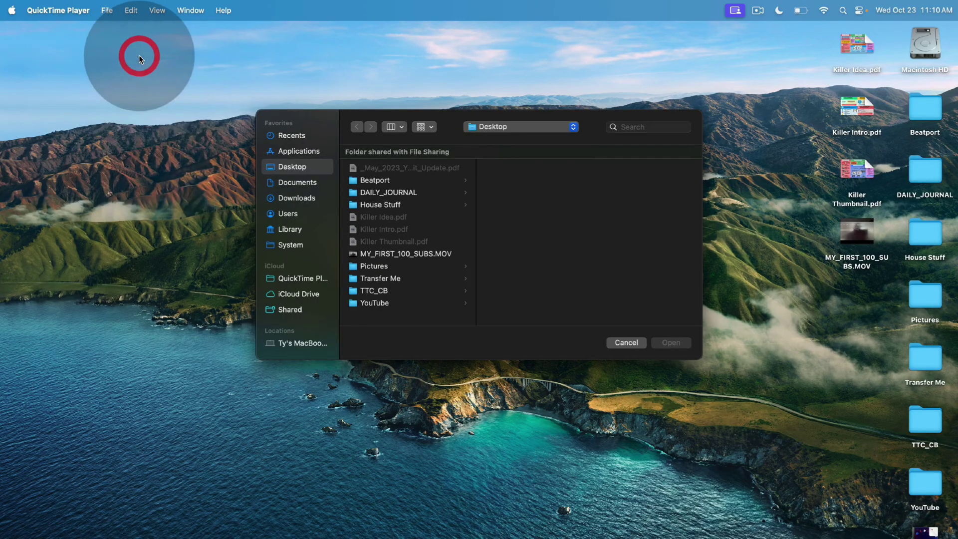
click(544, 504)
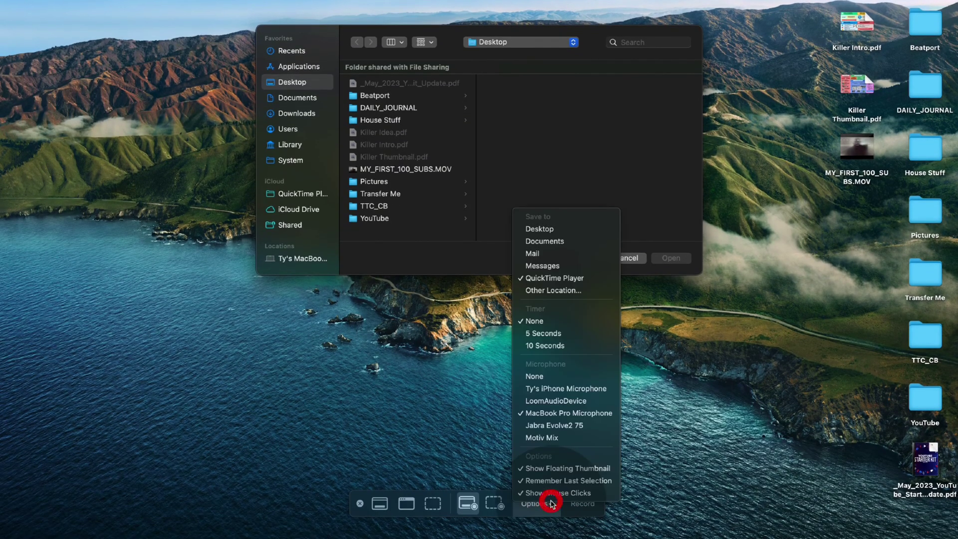
click(550, 378)
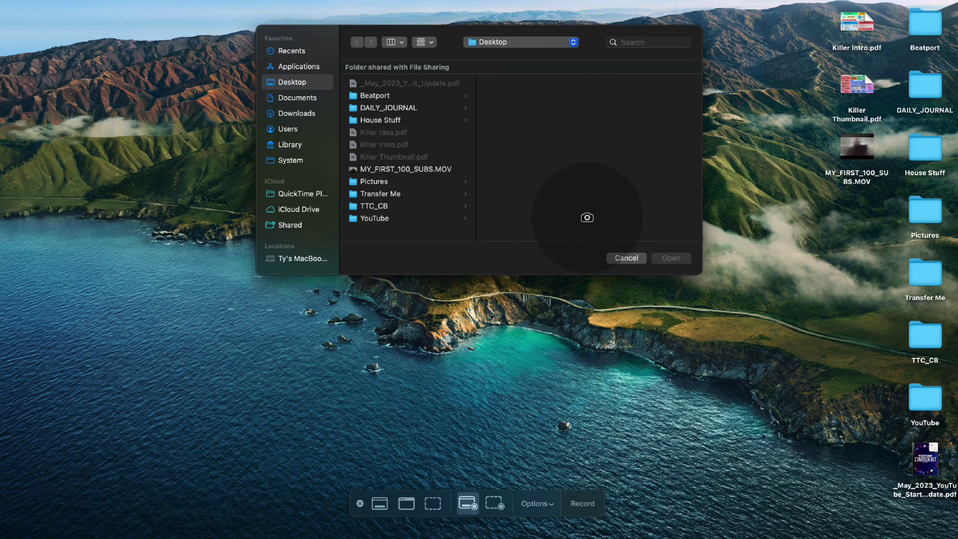
click(582, 504)
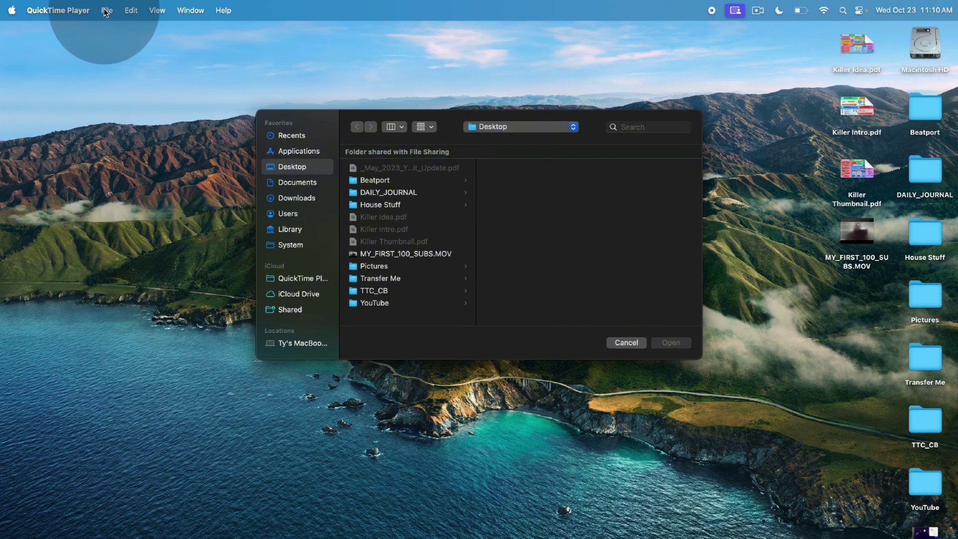
- Start a new webcam Movie Recording window, shrink it small, and centre it on screen
click(106, 11)
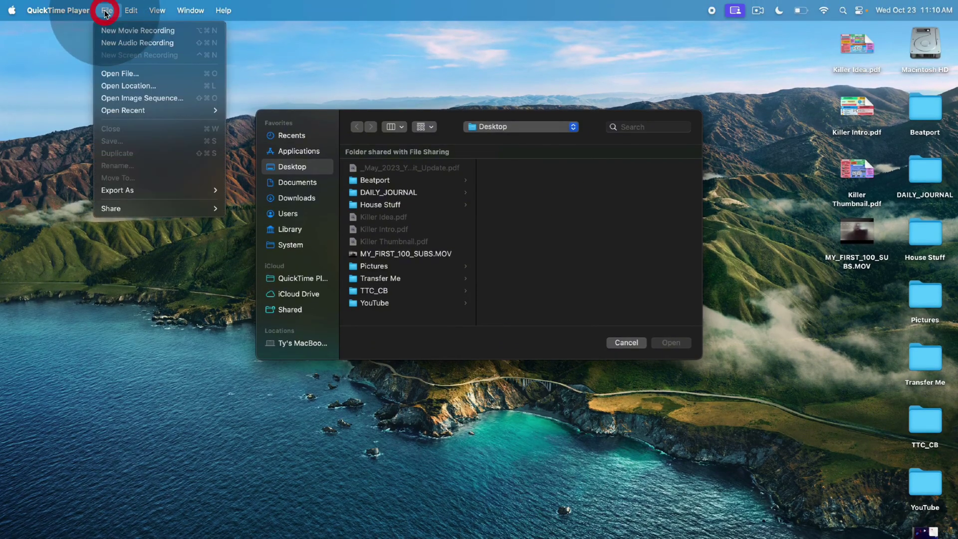
click(144, 32)
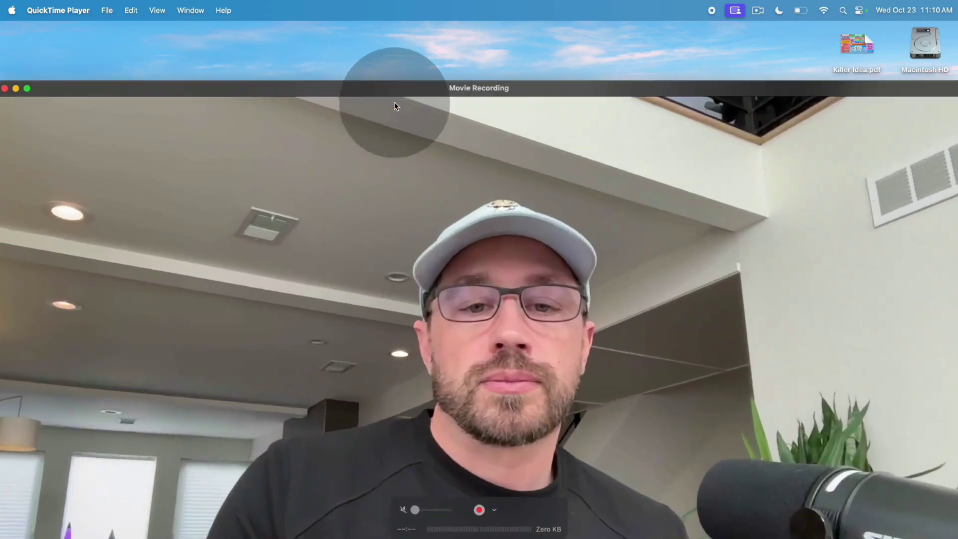
drag(768, 90, 691, 88)
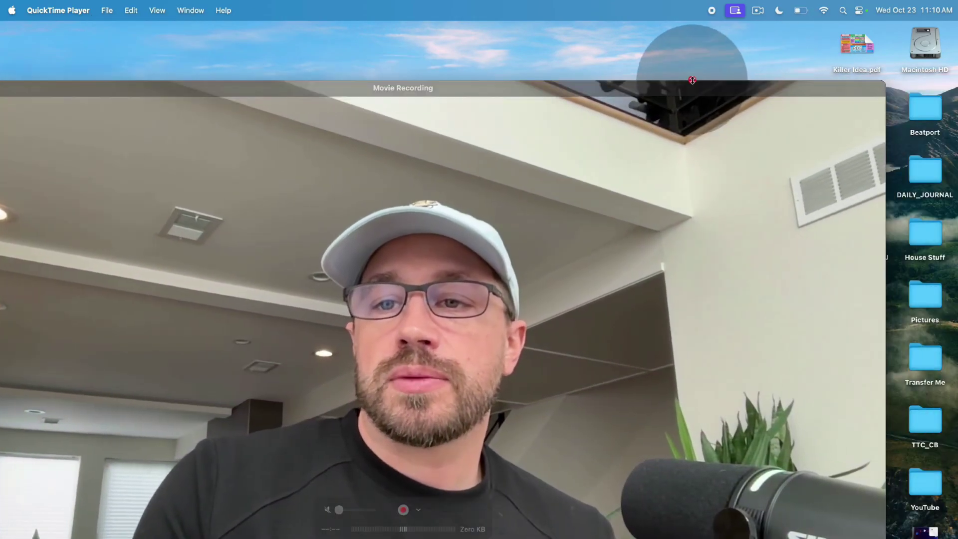
drag(881, 83, 177, 353)
drag(124, 485, 457, 157)
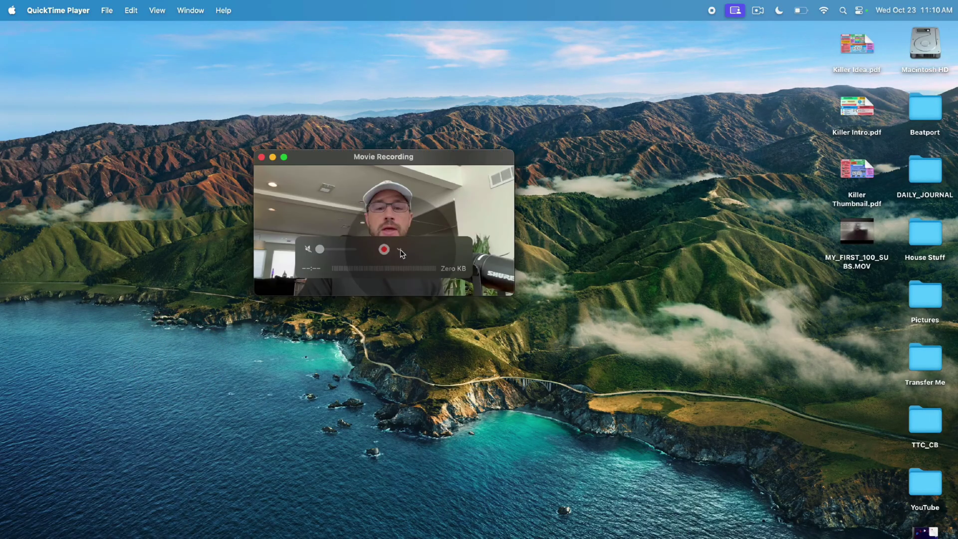
- Check the FaceTime HD Camera options, start the webcam recording, and minimize its window
click(399, 249)
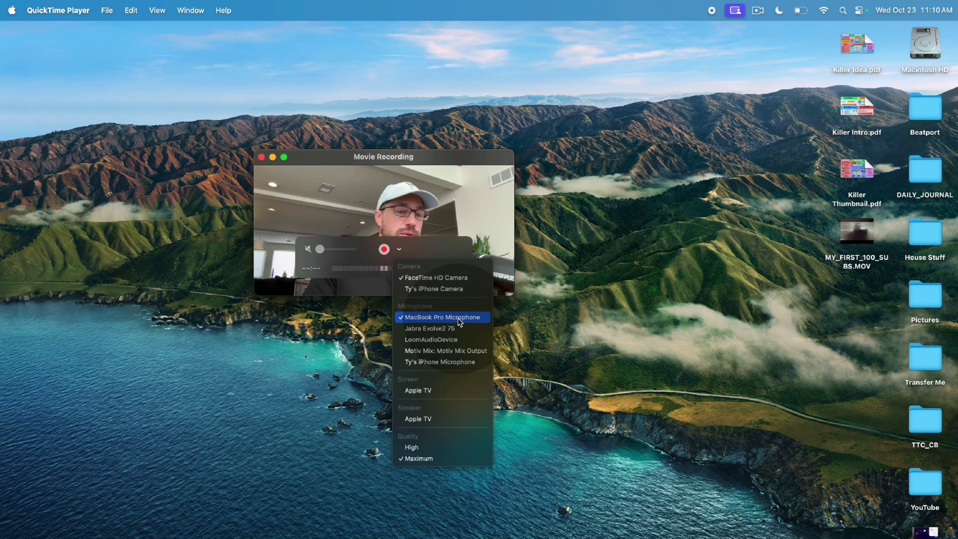
click(385, 251)
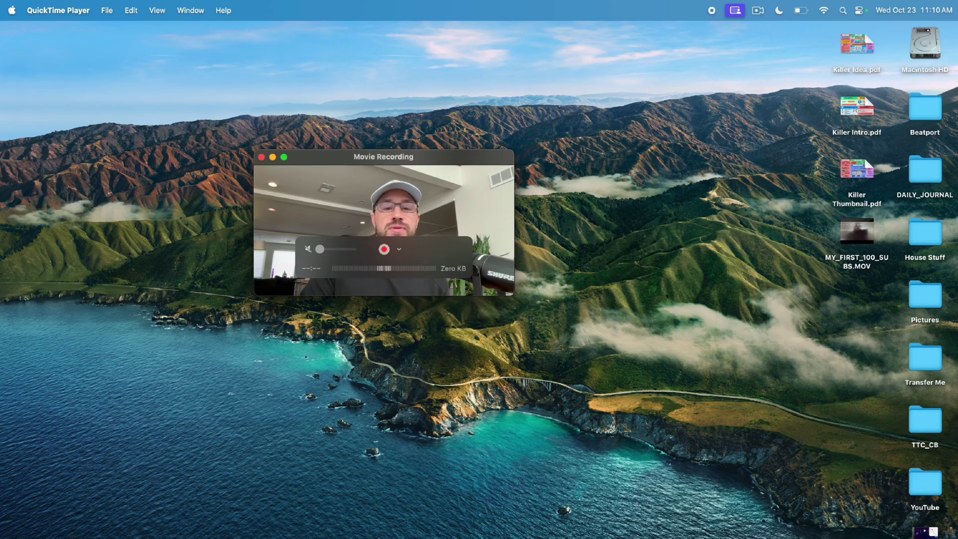
click(384, 249)
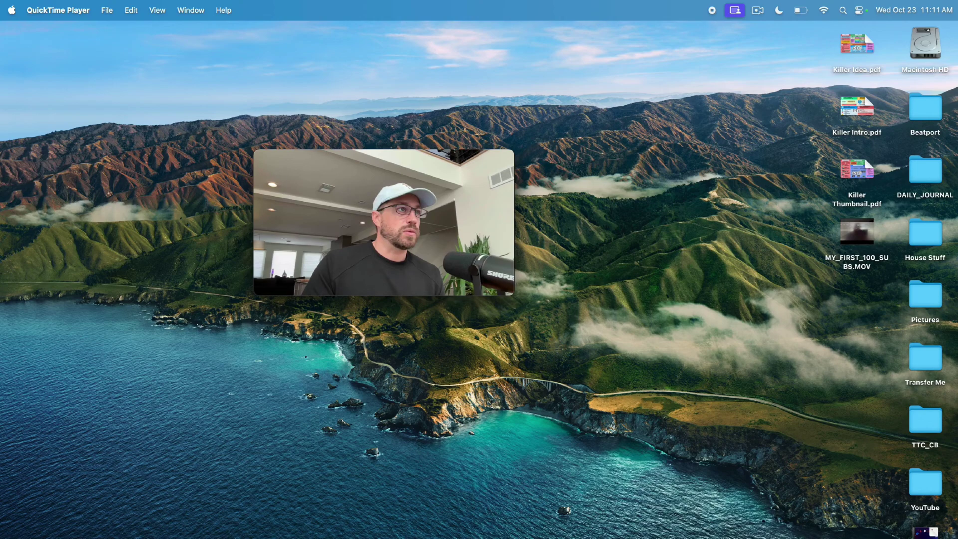
mouse_move(395, 202)
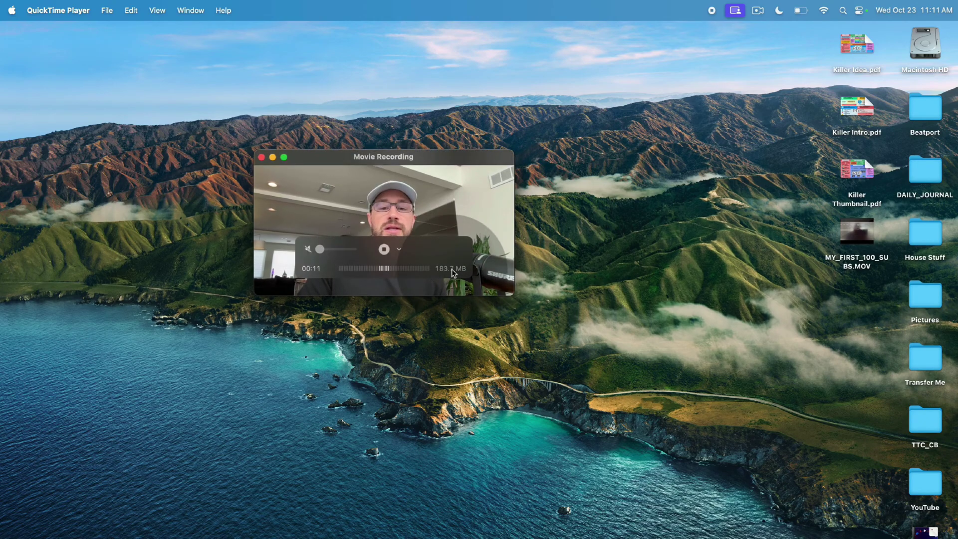
click(272, 157)
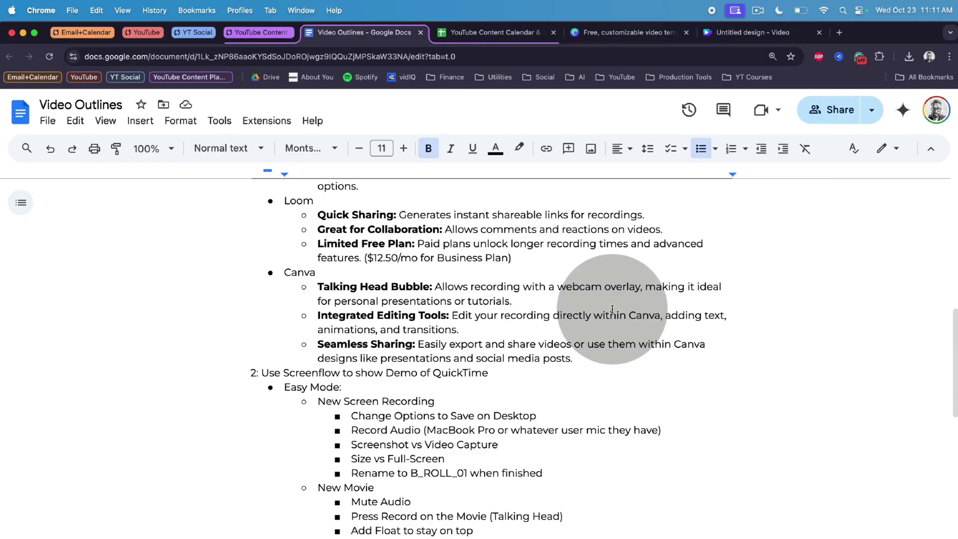
- Scroll up through the Video Outlines document while it is being recorded
scroll(612, 309, up, 5)
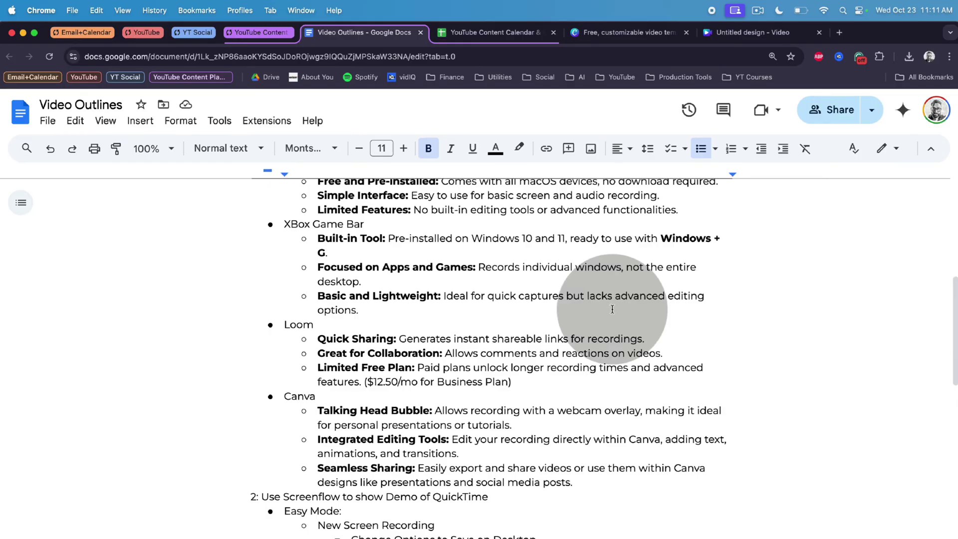
- Stop the screen recording, scrub to about 01:09, view it full screen, then close playback
click(711, 10)
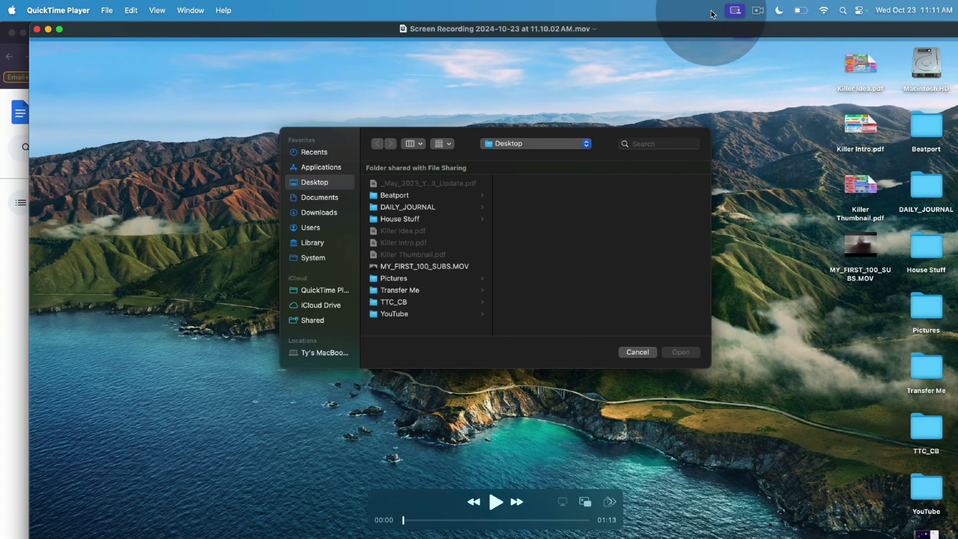
click(449, 520)
drag(451, 521, 574, 522)
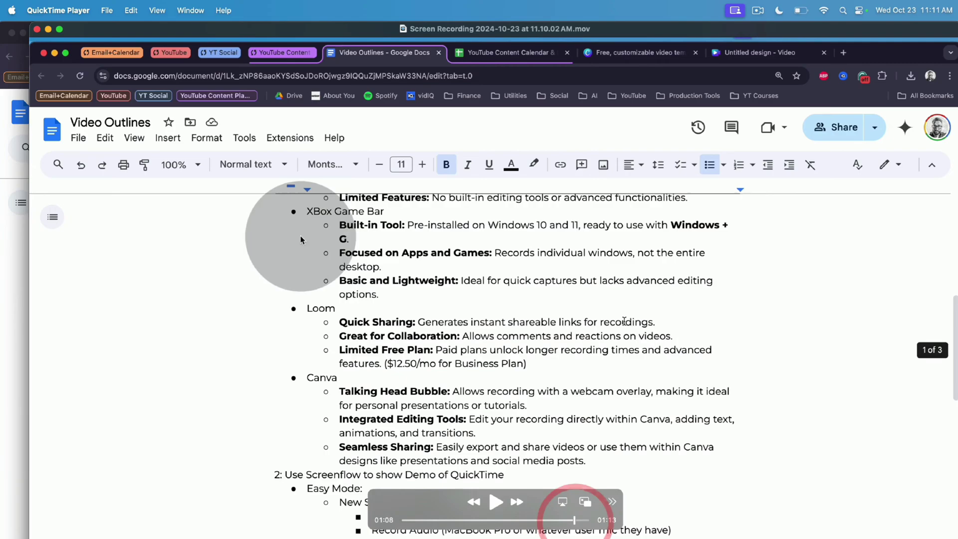
key(ctrl+super+f)
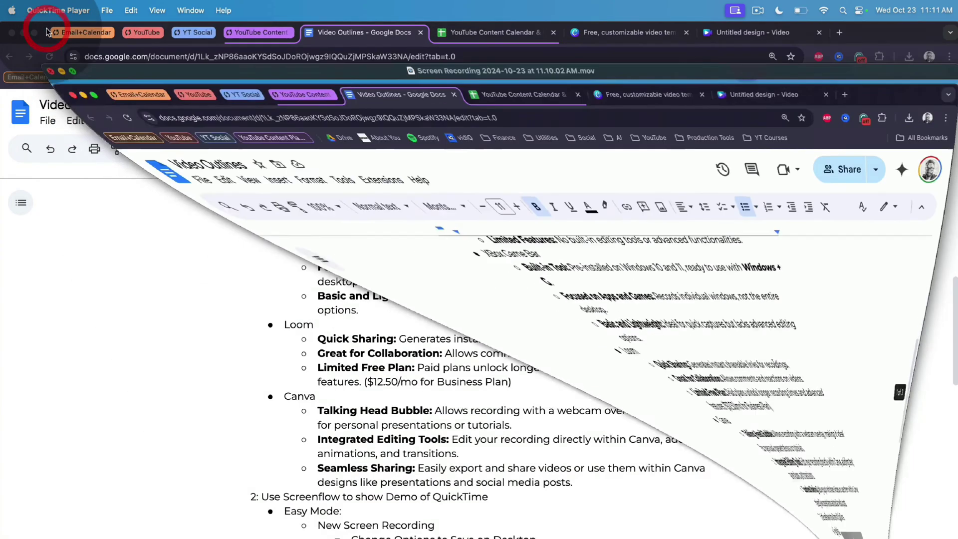
click(22, 35)
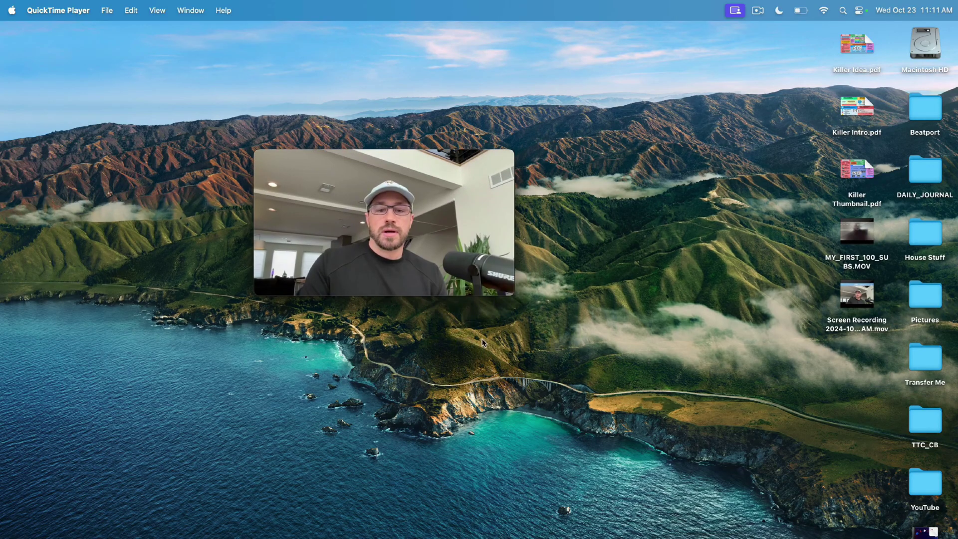
- Restore and stop the webcam recording, then save it to the Desktop as A_ROLL_01.mov
click(375, 181)
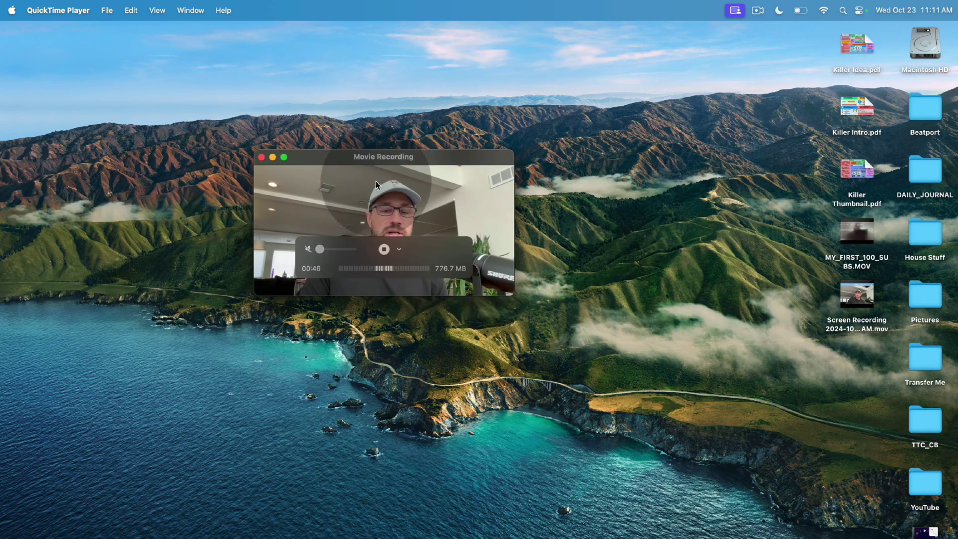
click(416, 157)
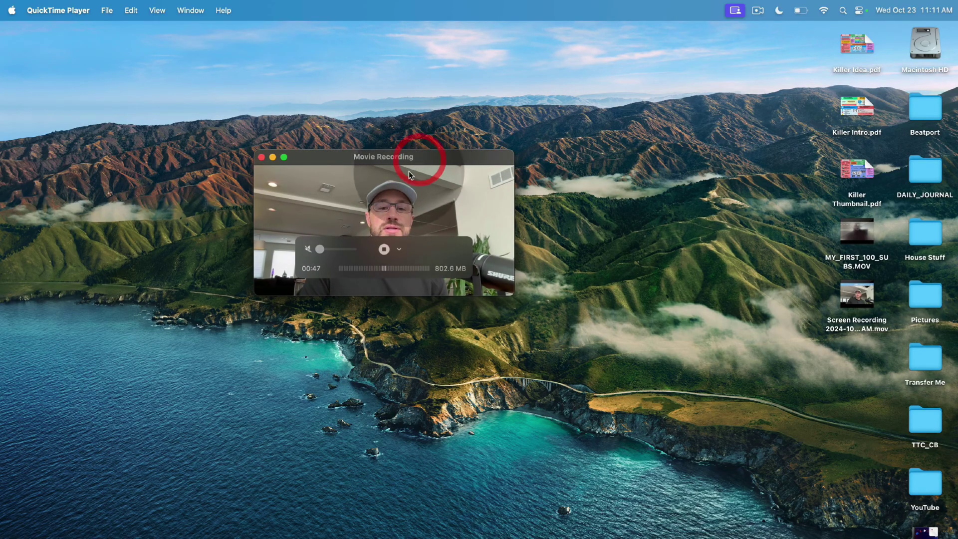
click(383, 249)
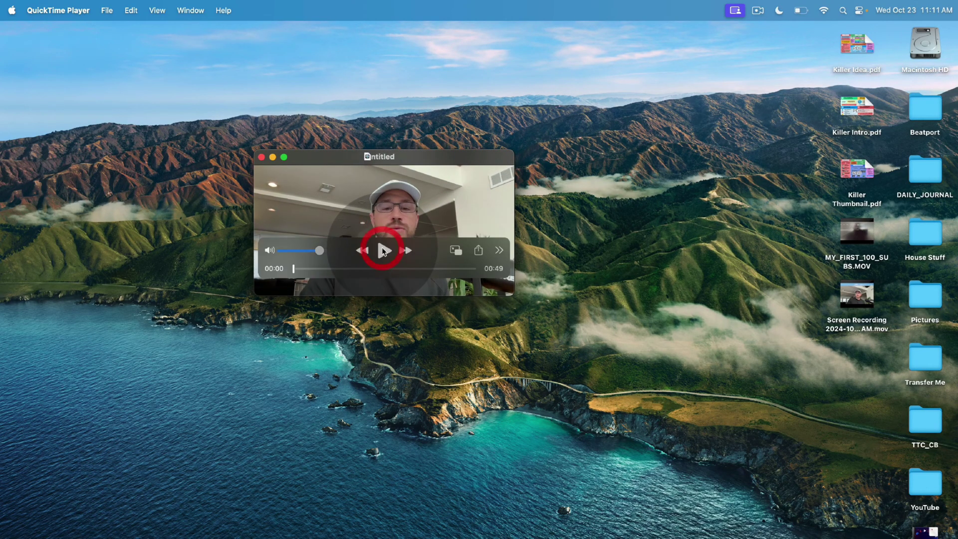
click(107, 10)
click(120, 131)
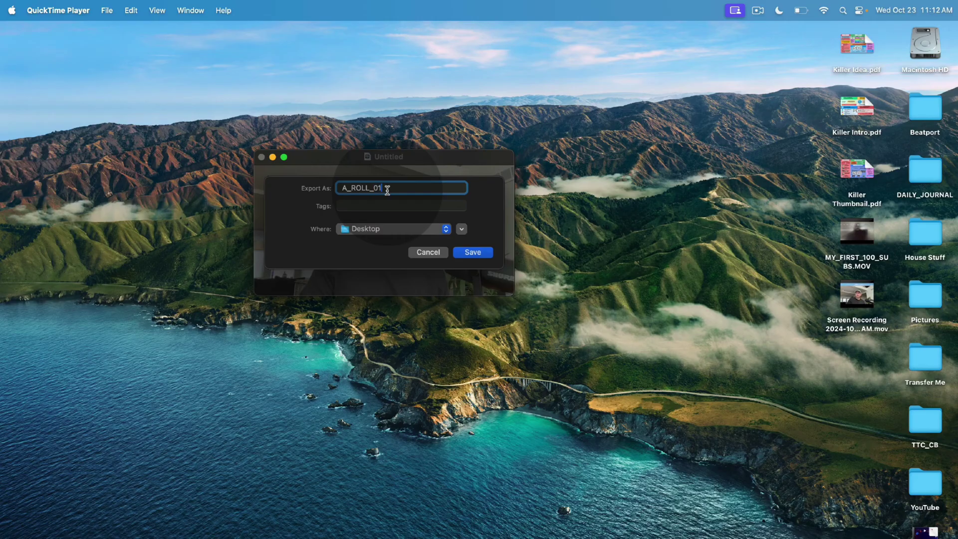
key(Return)
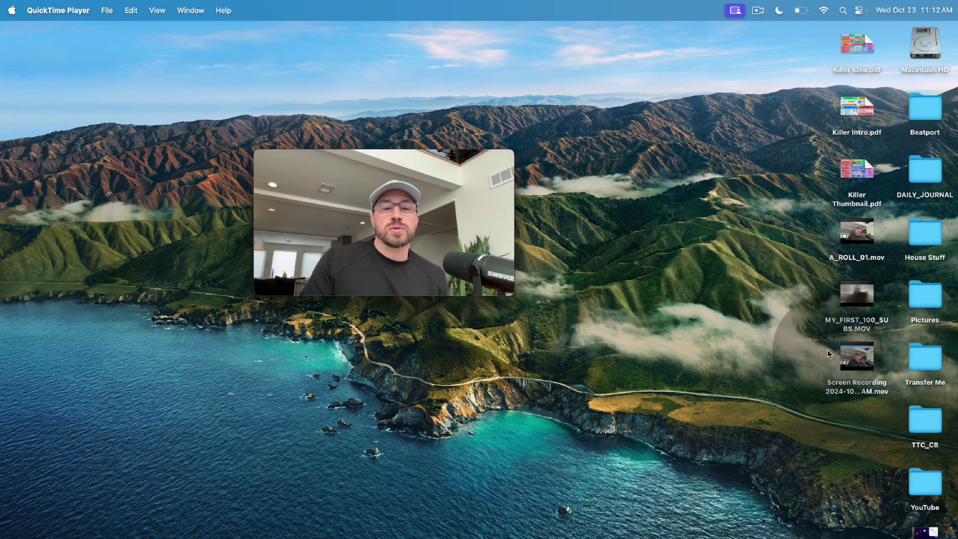
- Rename the new screen recording on the desktop to B_ROLL_01.mov
click(851, 388)
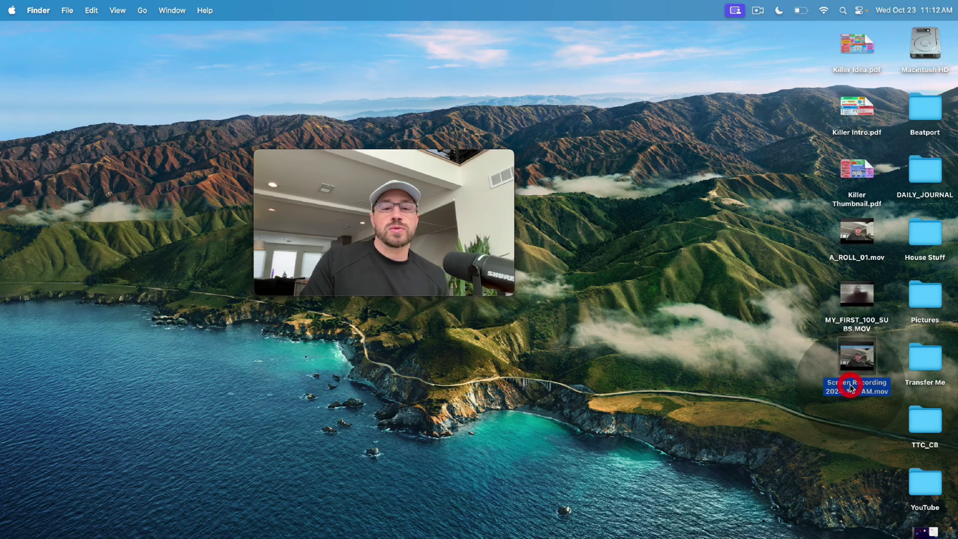
key(Return)
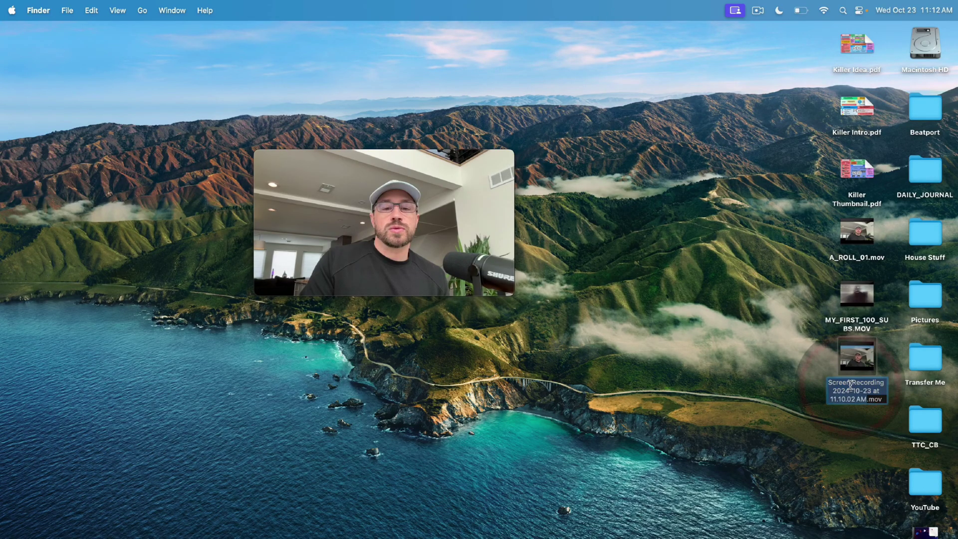
text(B_ROLL_01)
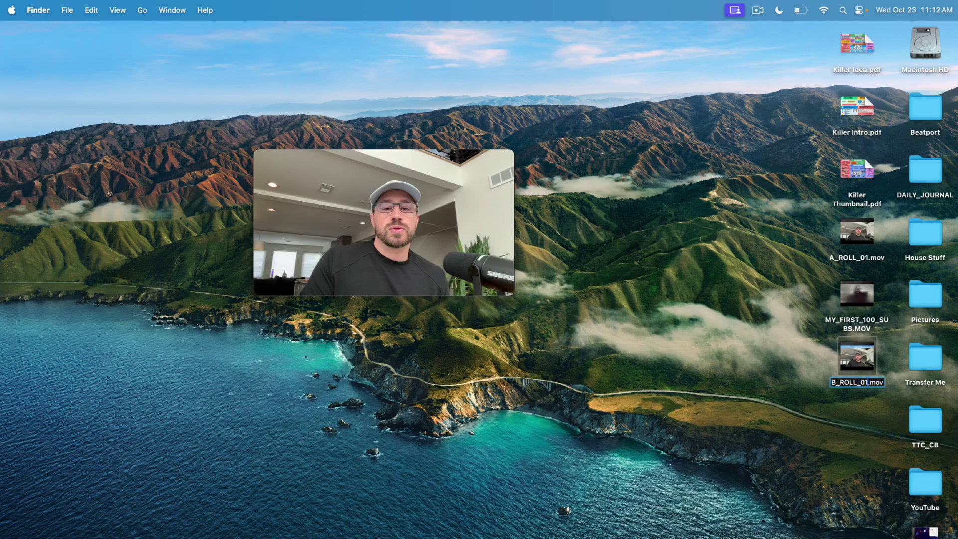
key(Return)
- Close the A_ROLL_01.mov player window and switch to CapCut
click(386, 197)
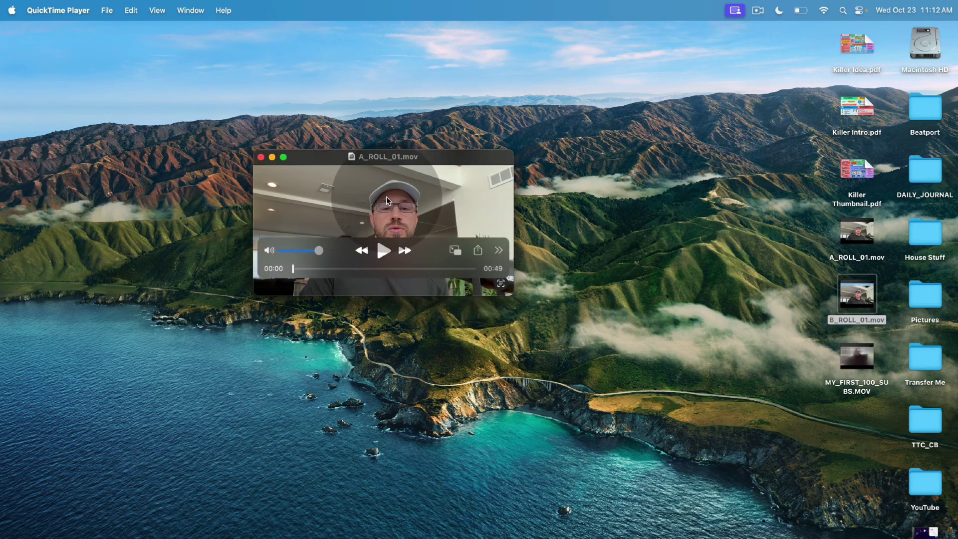
key(super+w)
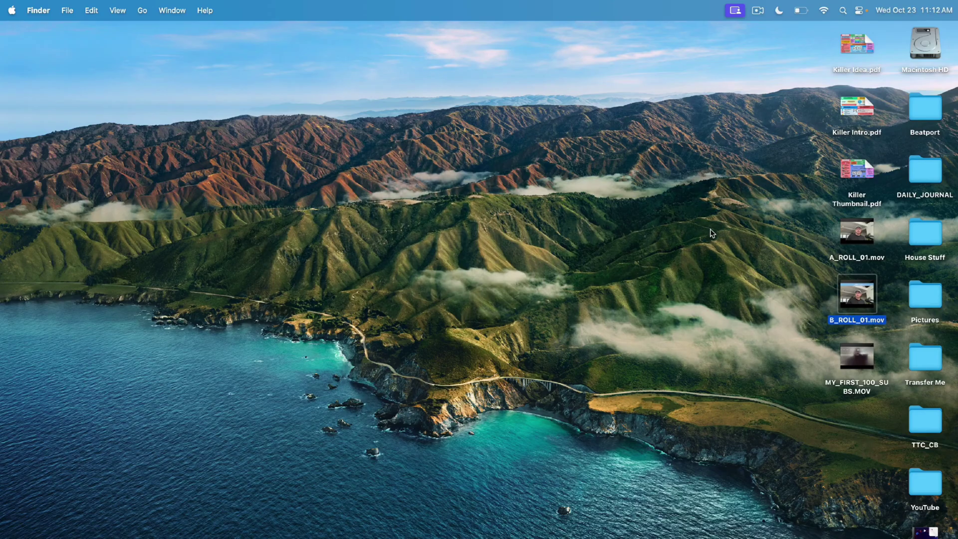
click(852, 243)
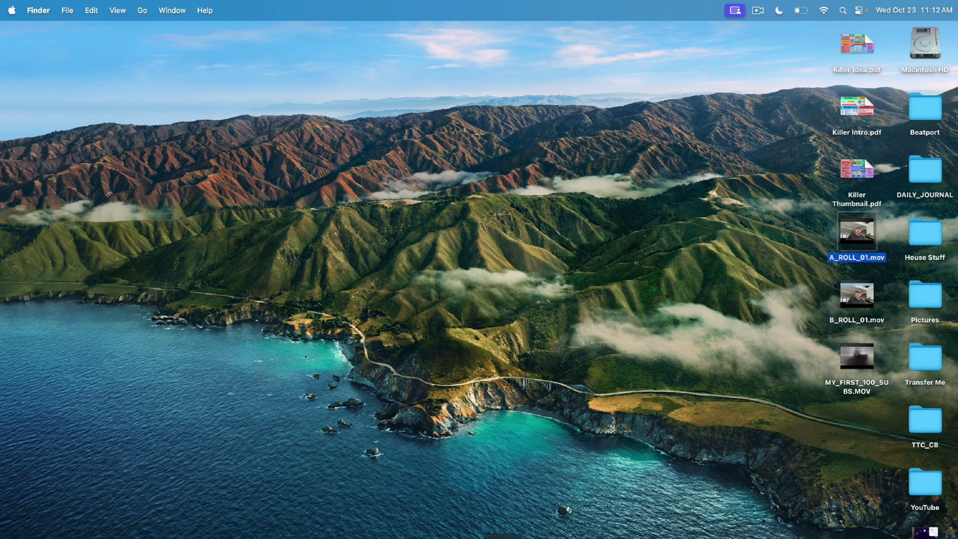
click(543, 533)
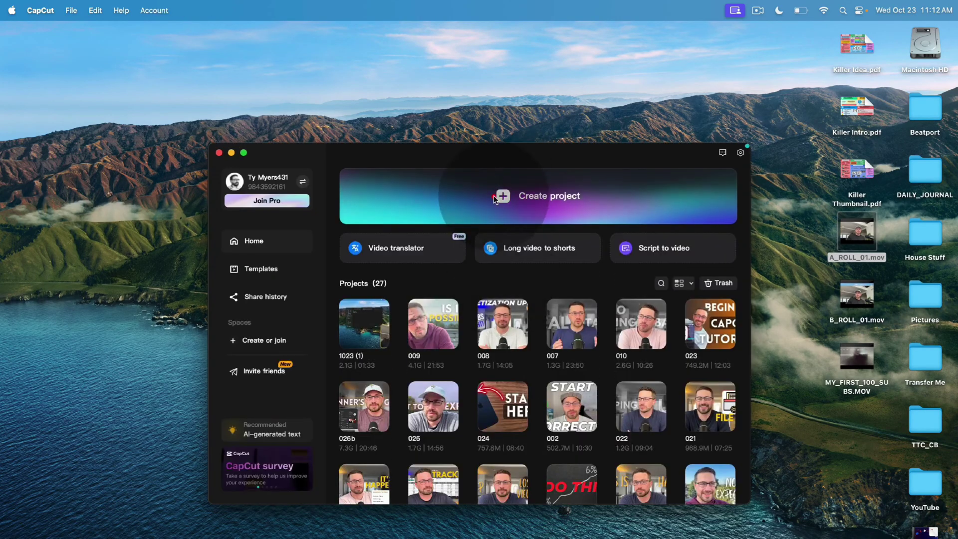
- Create a new CapCut project and import A_ROLL_01.mov and B_ROLL_01.mov from the Desktop
click(494, 197)
click(166, 47)
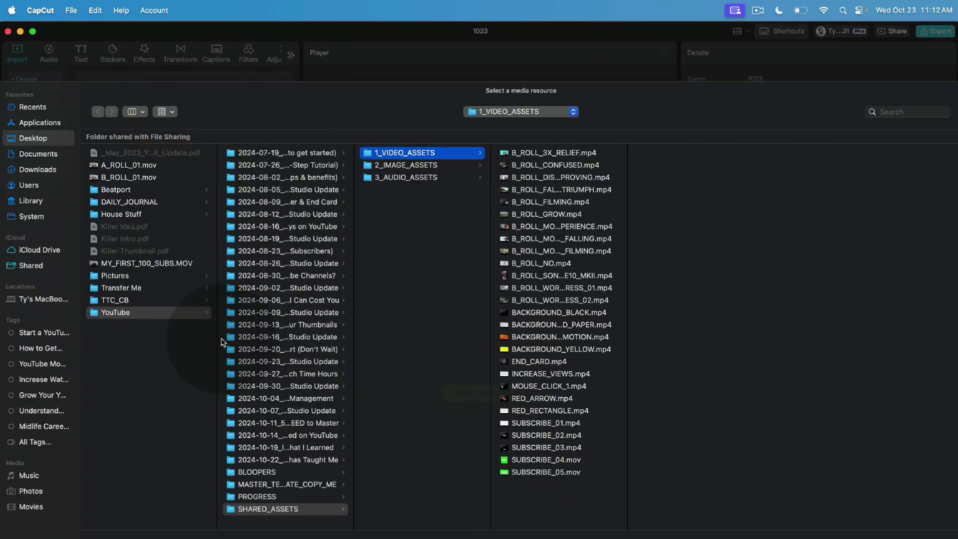
click(133, 169)
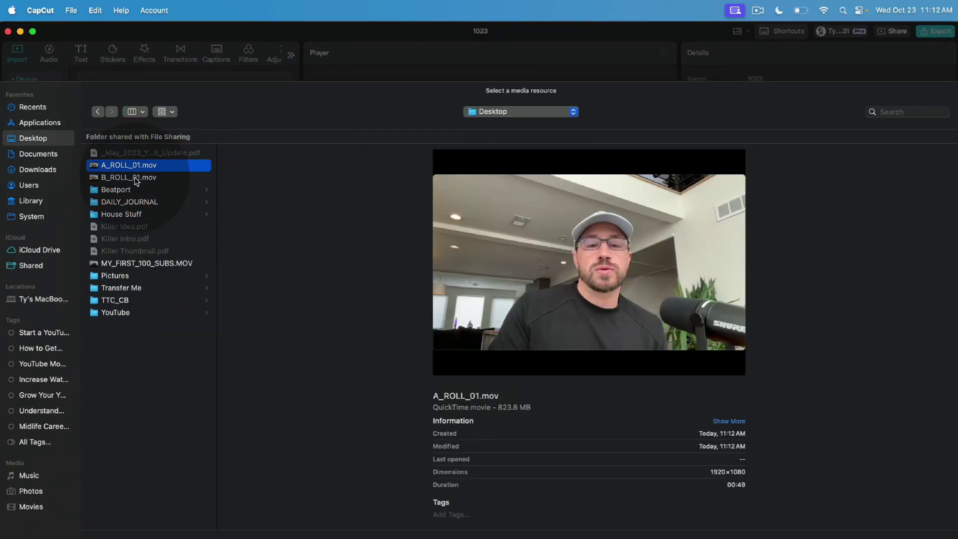
shift+click(136, 179)
key(Return)
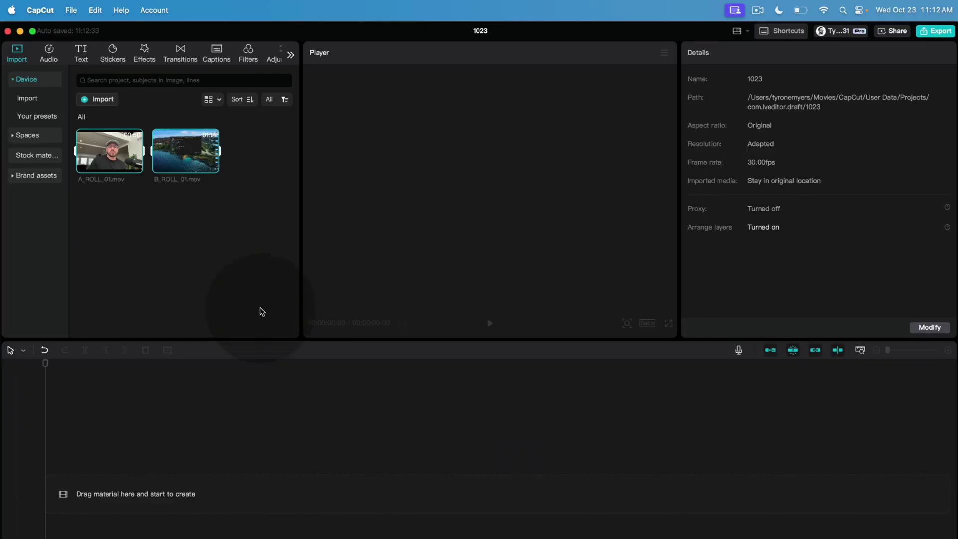
click(203, 254)
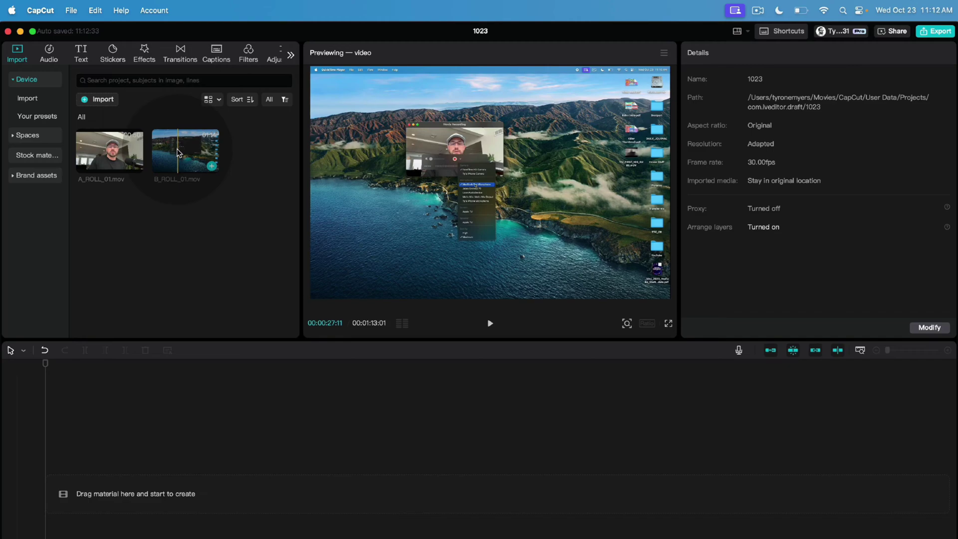
- Place B_ROLL_01 and A_ROLL_01 on the timeline, A_ROLL above, and trim A_ROLL_01's start
drag(178, 152, 88, 492)
drag(113, 155, 344, 496)
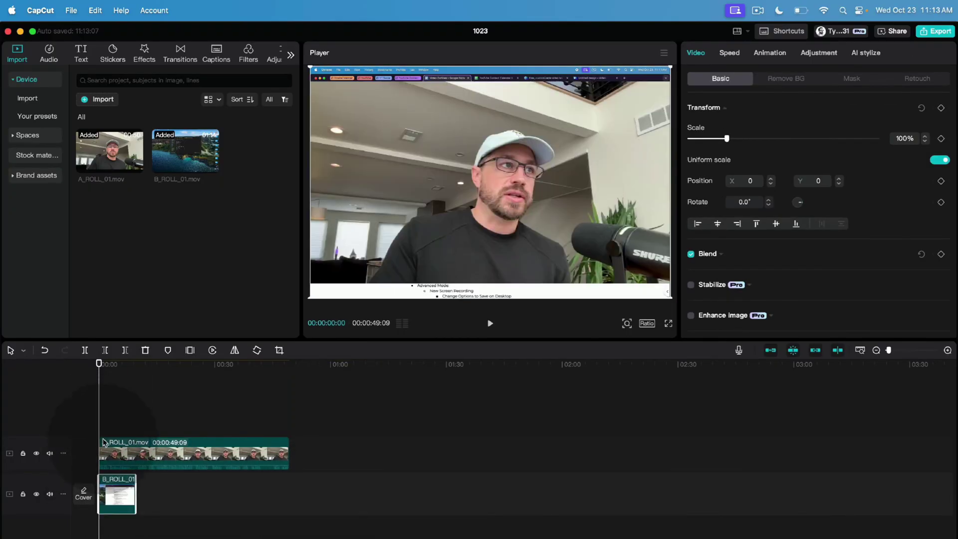
click(119, 484)
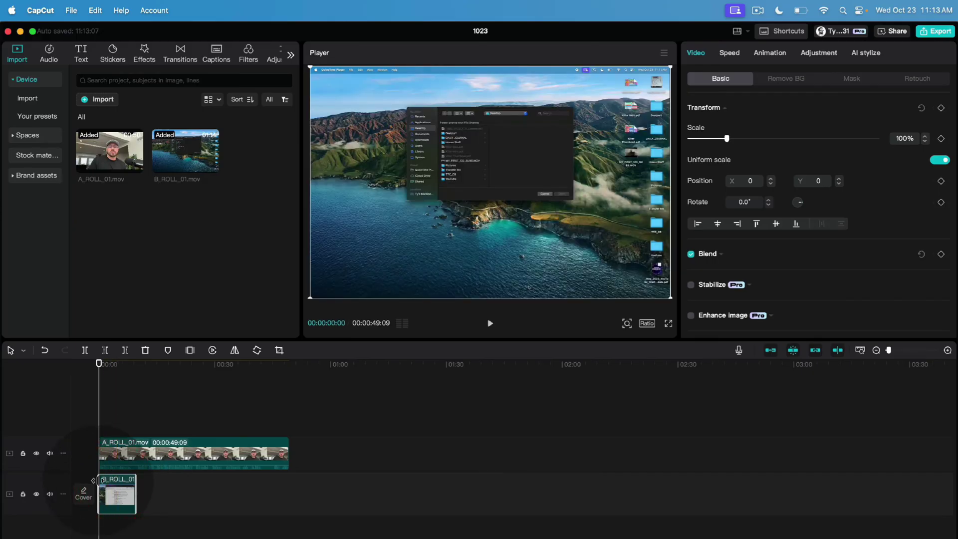
click(120, 446)
drag(99, 451, 214, 448)
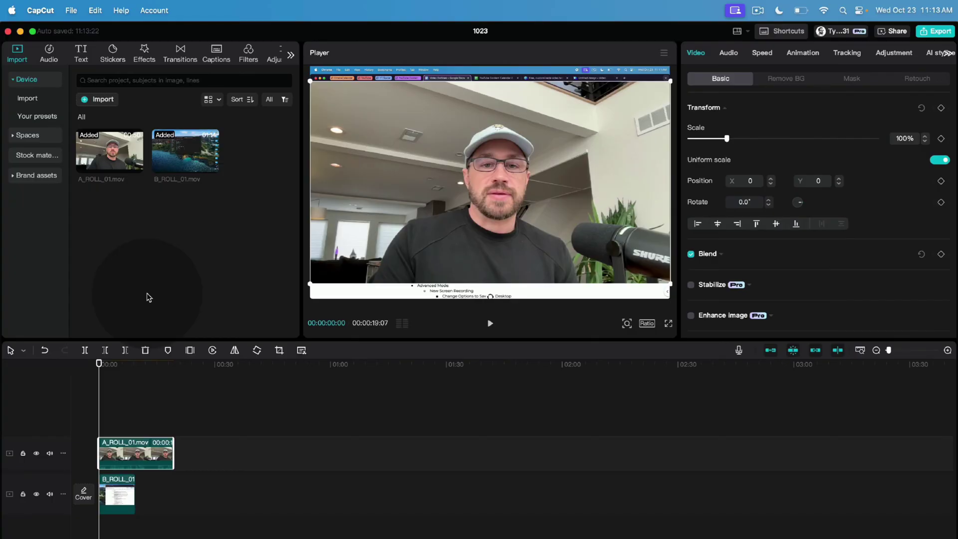
- Import BACKGROUND_CRUMPLED_PAPER.mp4 from YouTube > SHARED_ASSETS > 1_VIDEO_ASSETS and place it on the timeline
click(96, 98)
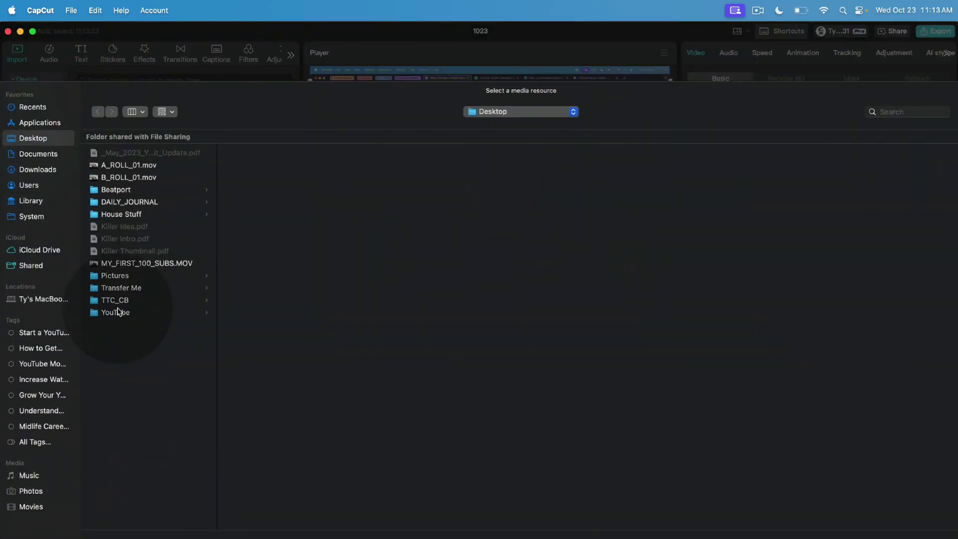
click(116, 313)
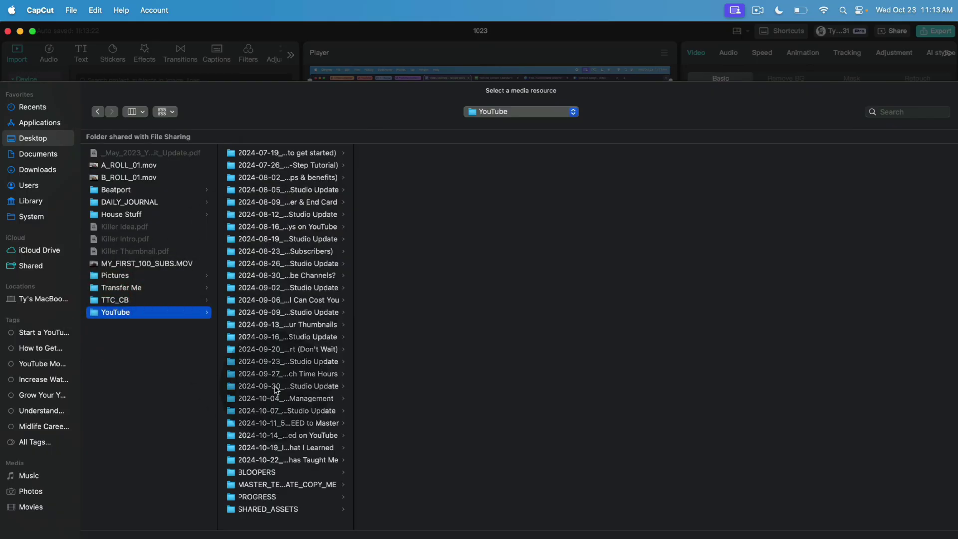
click(275, 510)
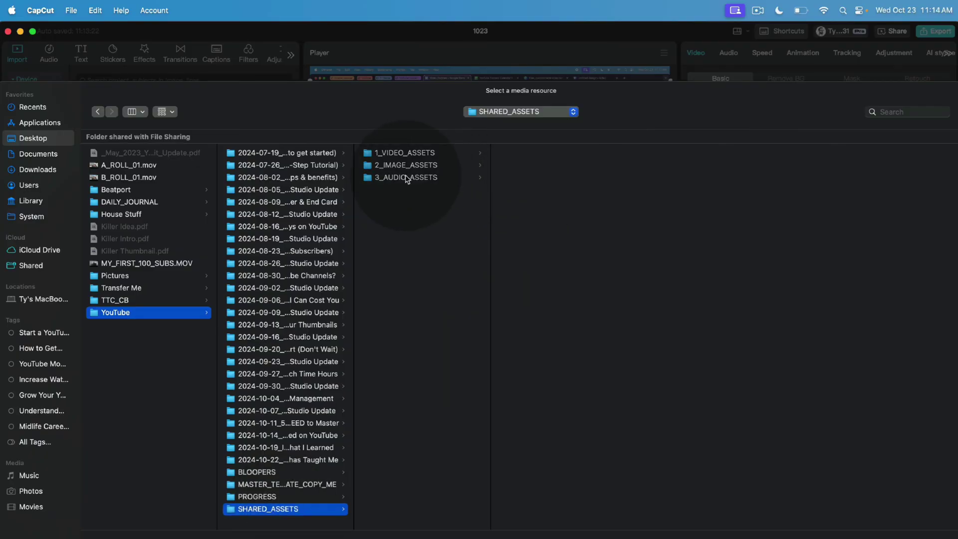
click(399, 153)
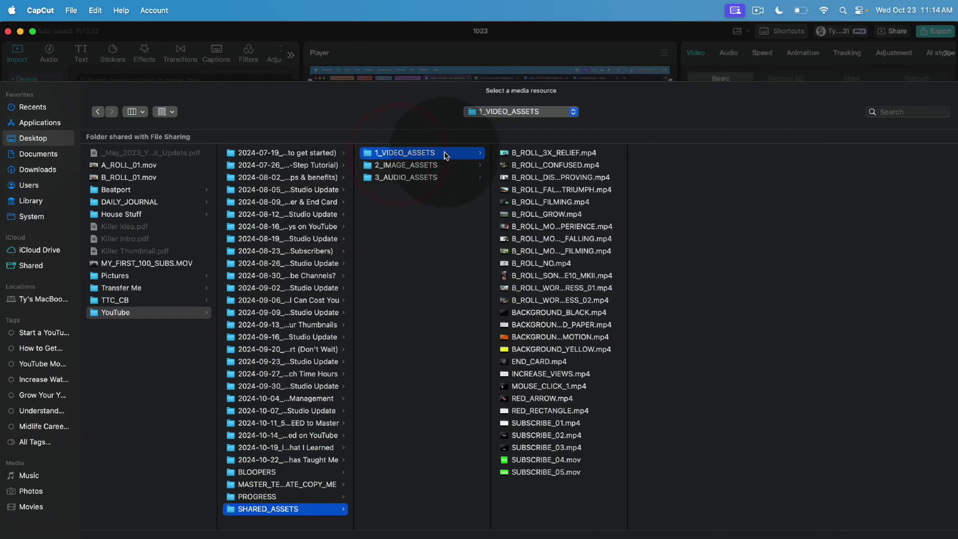
click(533, 325)
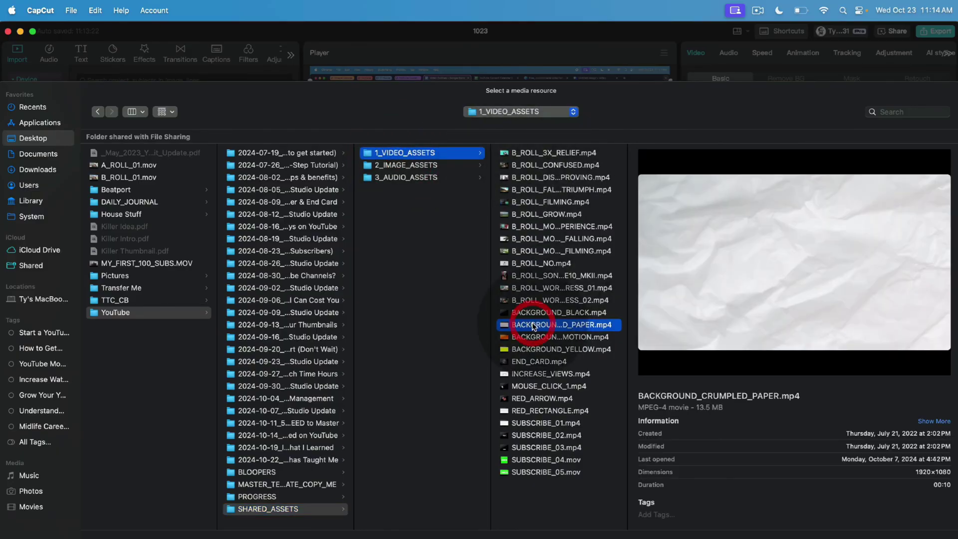
click(795, 262)
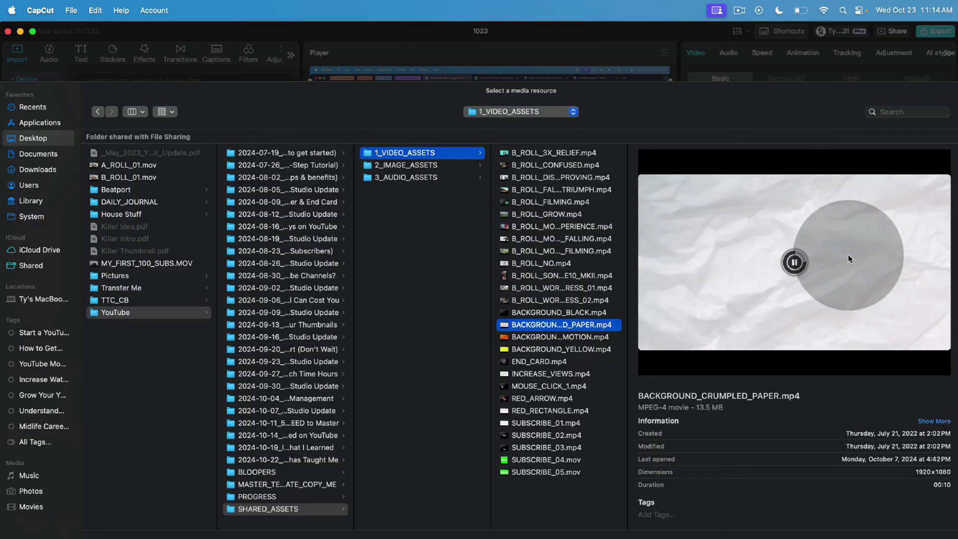
click(795, 262)
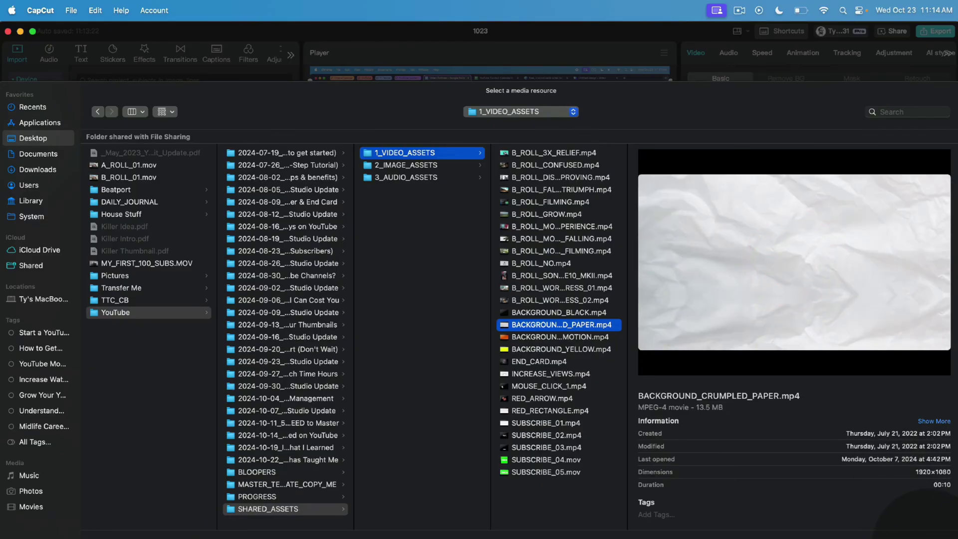
key(Return)
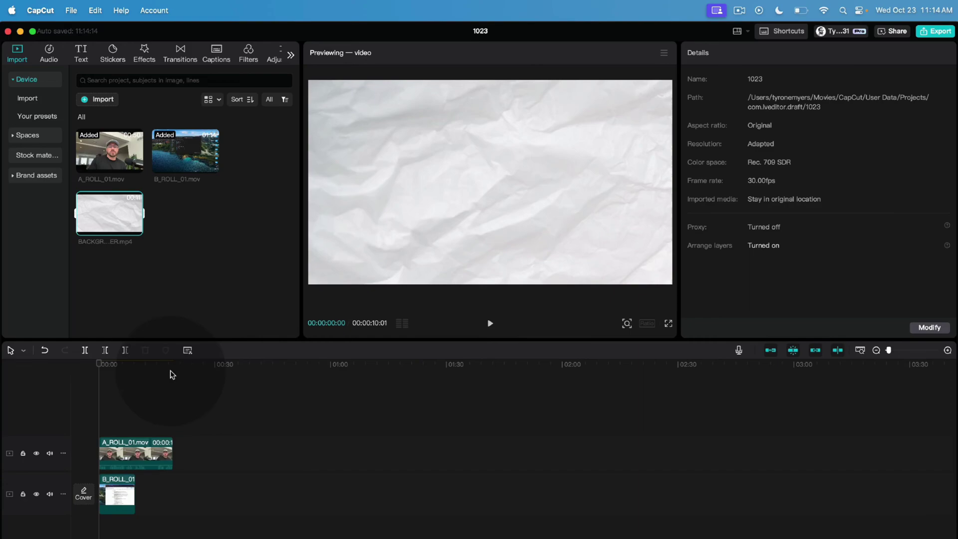
drag(110, 213, 95, 468)
- Give A_ROLL_01 a rectangle mask sized 809×953 with corner rounding 16
click(117, 452)
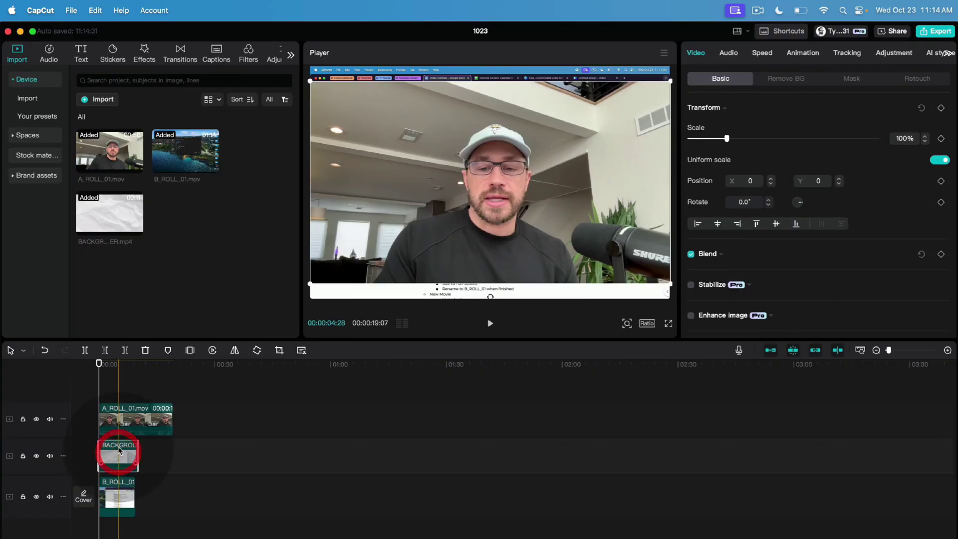
click(115, 415)
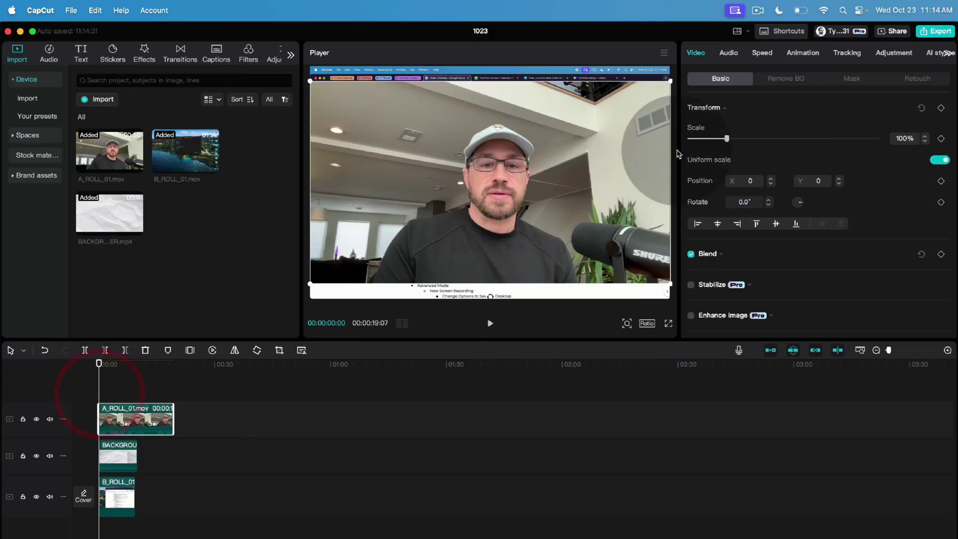
click(849, 80)
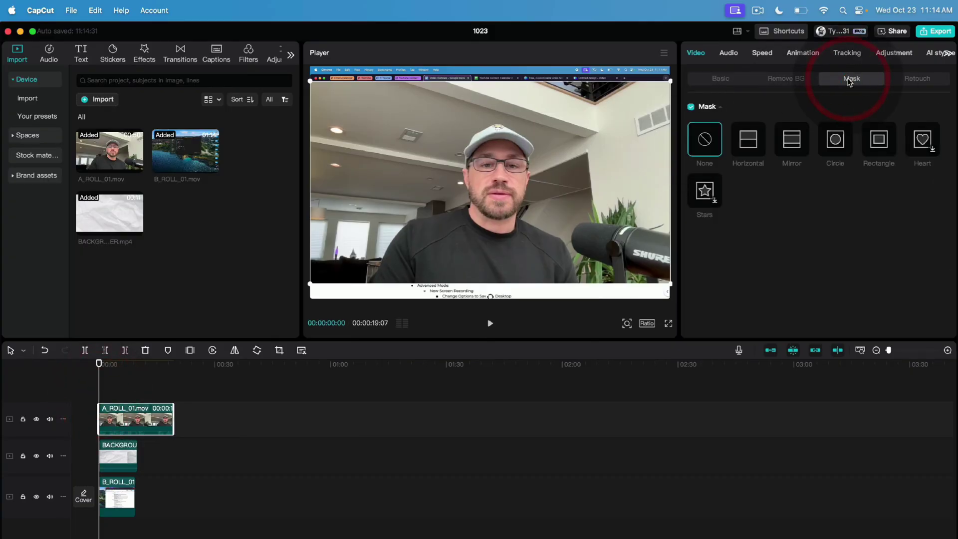
click(879, 141)
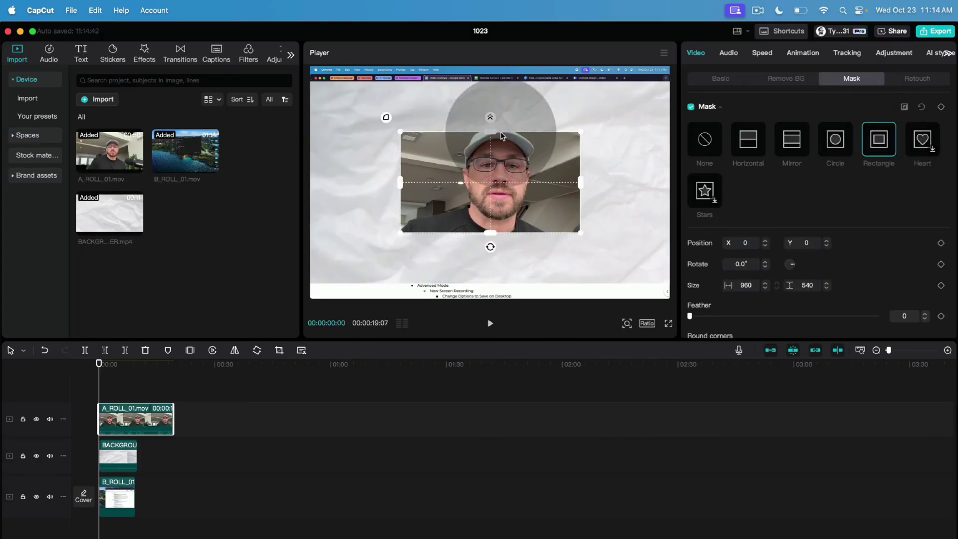
drag(493, 135, 482, 93)
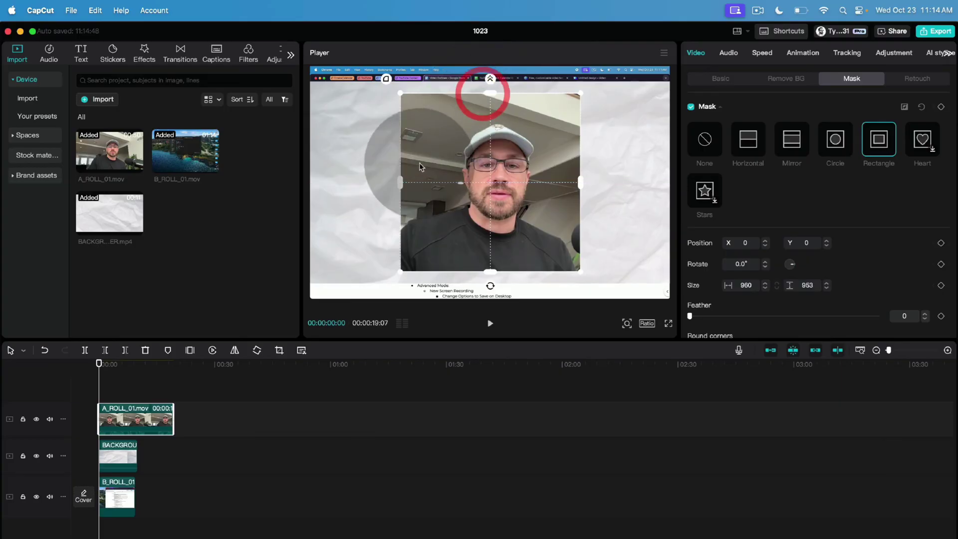
drag(401, 182, 415, 186)
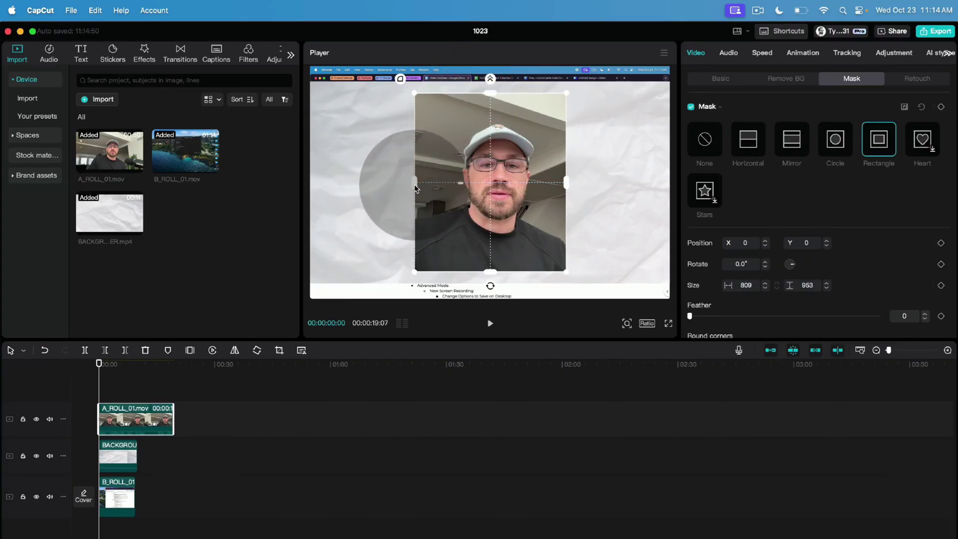
scroll(763, 306, down, 2)
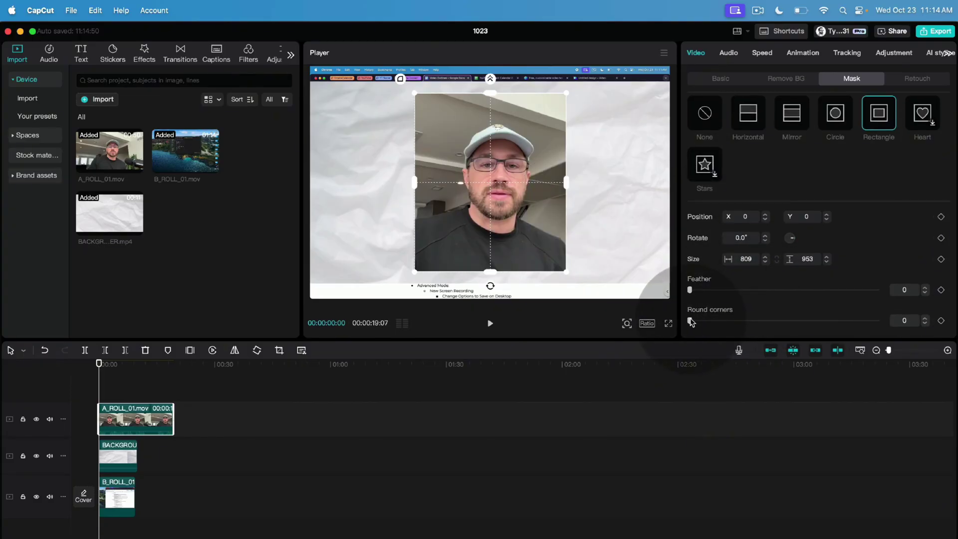
drag(694, 321, 717, 322)
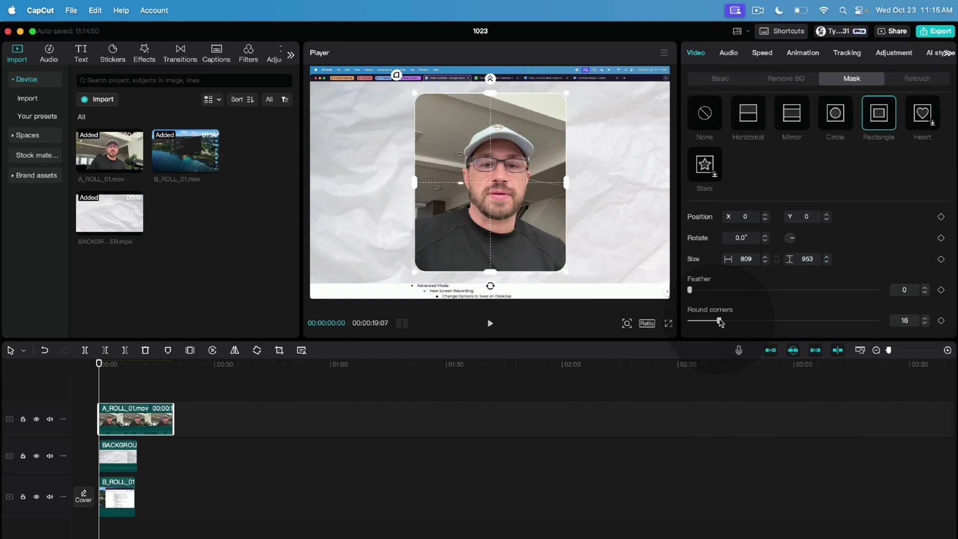
click(375, 274)
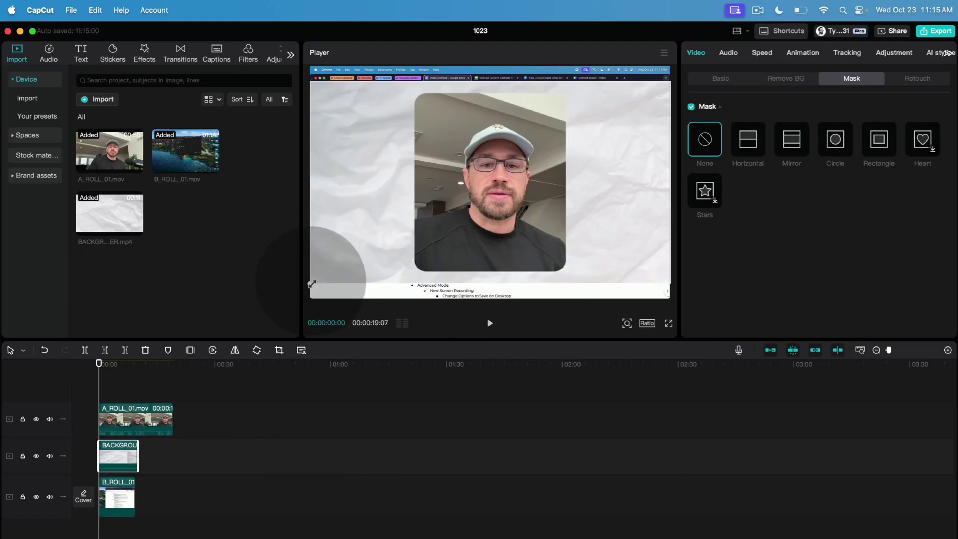
- Scale the crumpled-paper background to fill the frame and apply a rectangle mask to it
drag(312, 283, 277, 306)
click(272, 307)
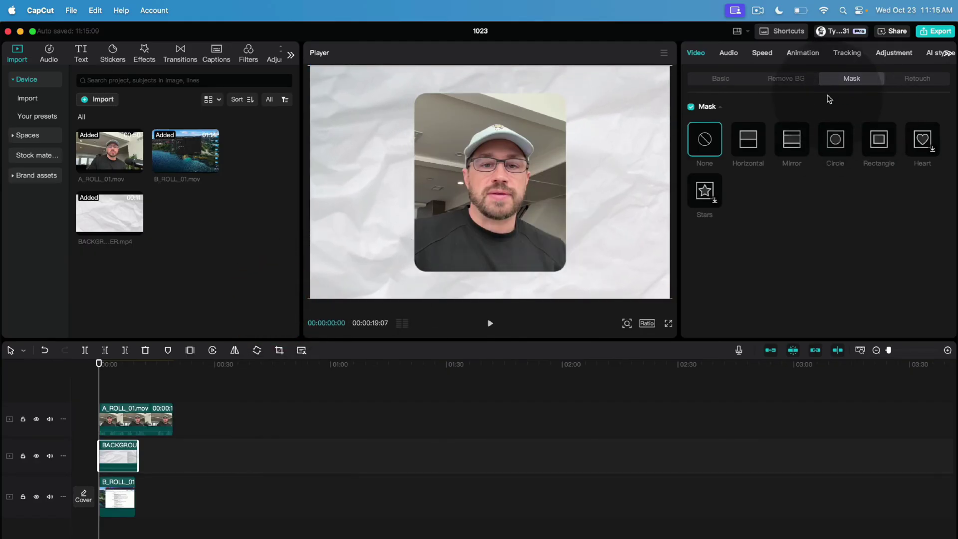
click(880, 143)
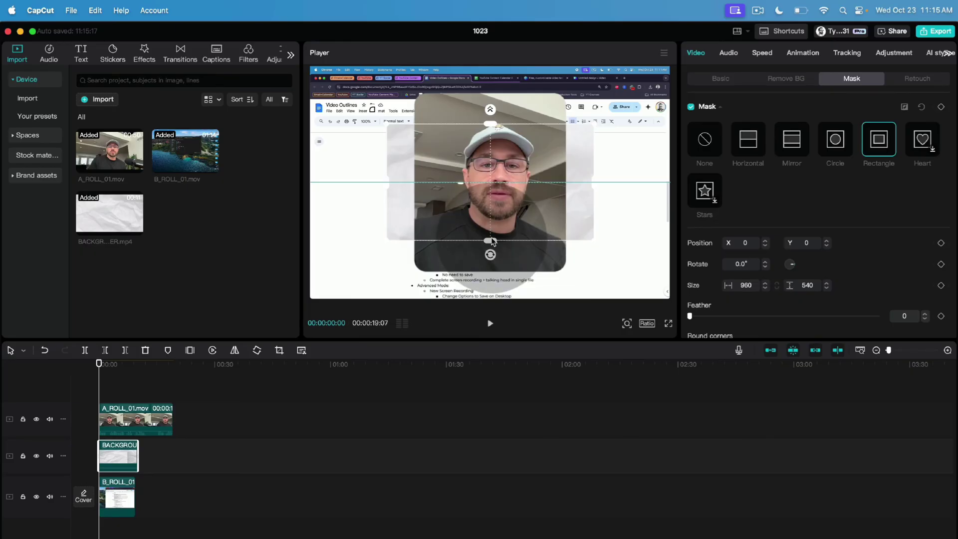
- Size the background mask to 722×850 with round corners 16 and feather 1, then shift B_ROLL_01 later
drag(491, 242, 491, 275)
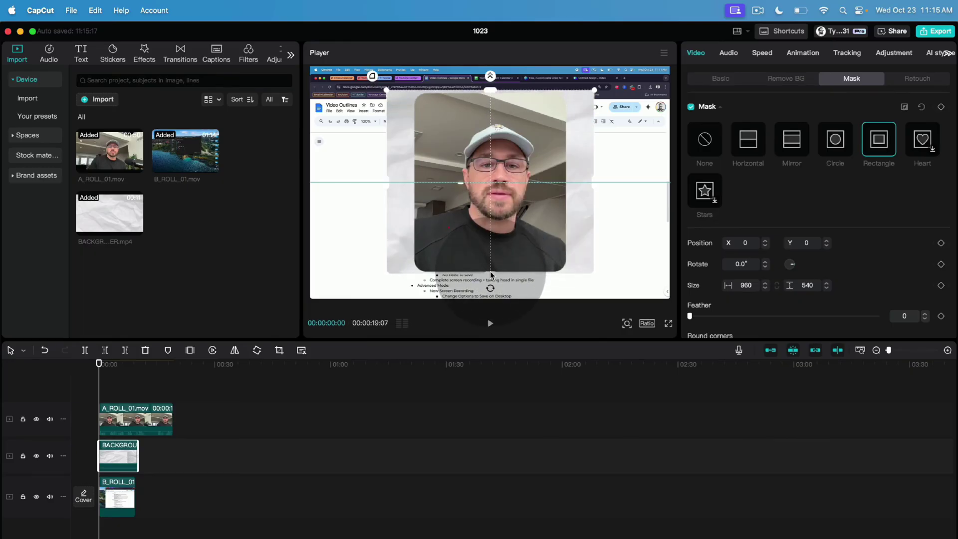
drag(387, 181, 415, 193)
click(525, 174)
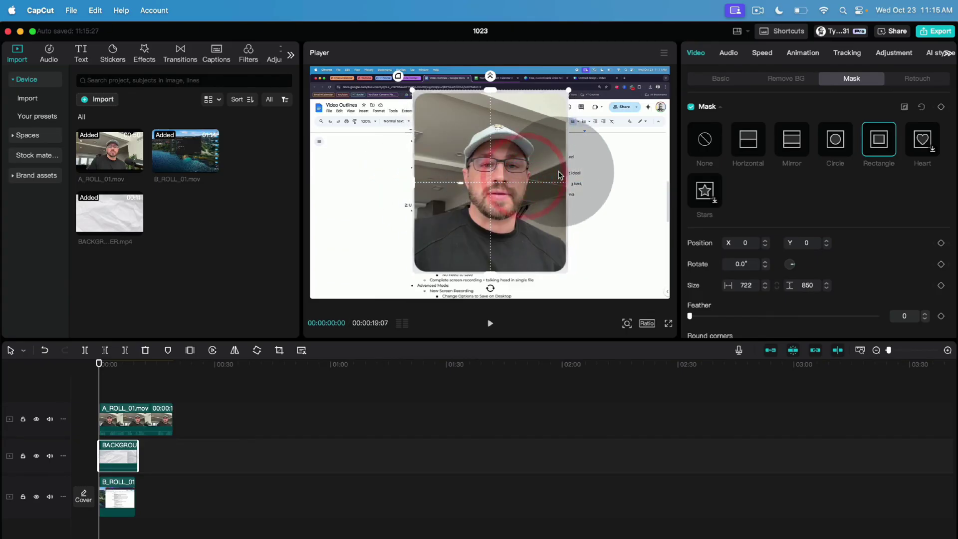
scroll(744, 214, down, 2)
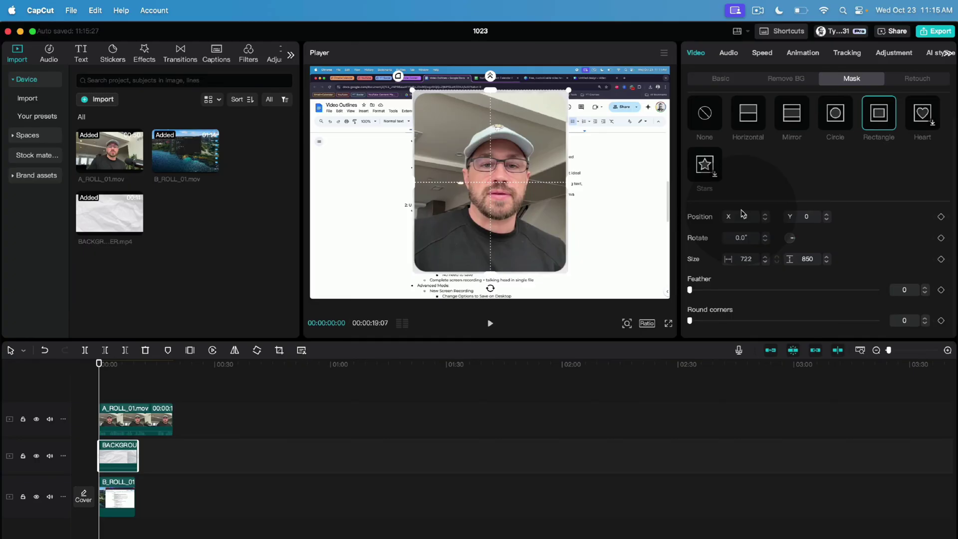
drag(690, 320, 723, 321)
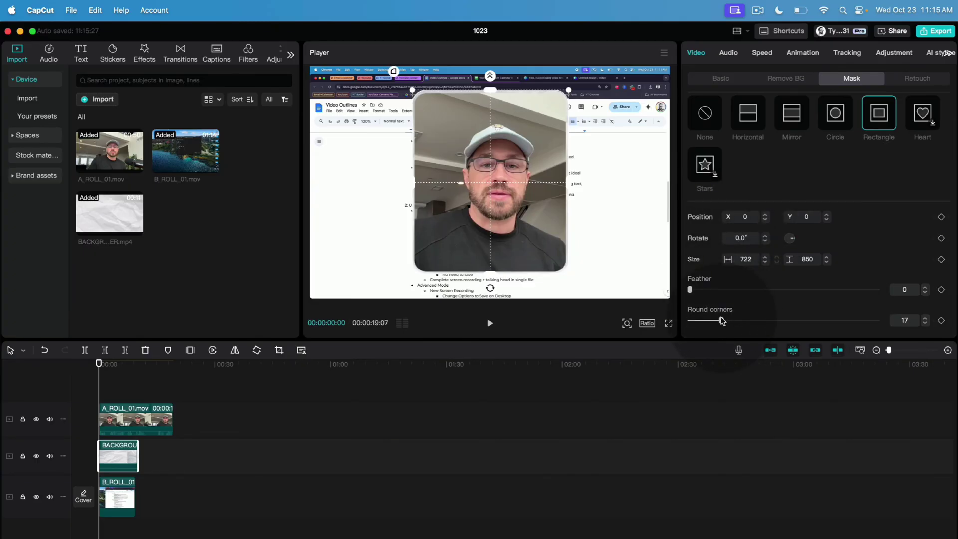
drag(722, 321, 721, 320)
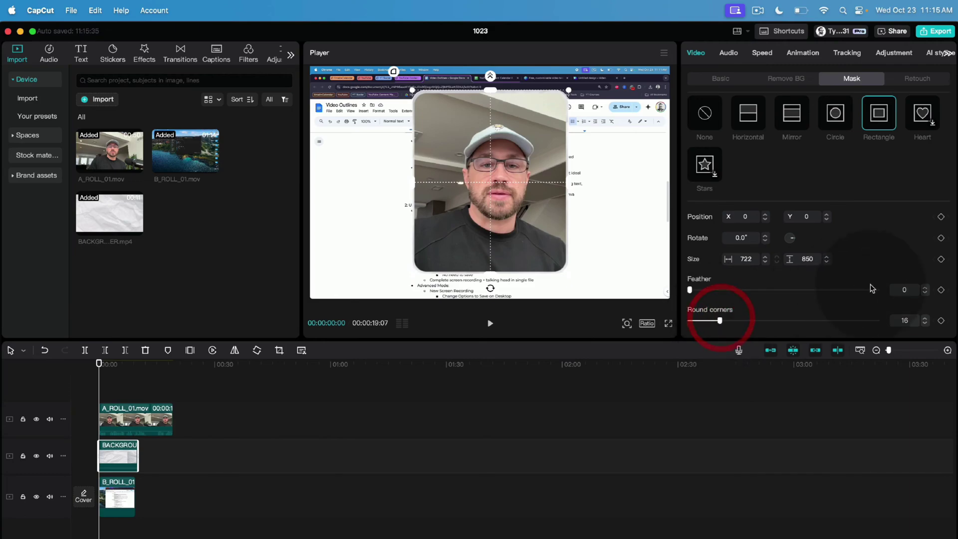
click(925, 290)
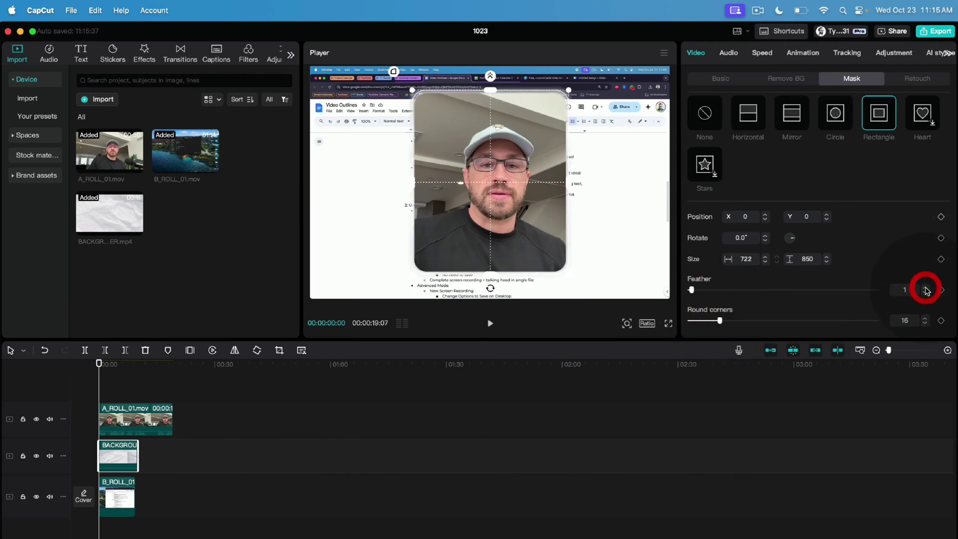
drag(125, 486, 179, 487)
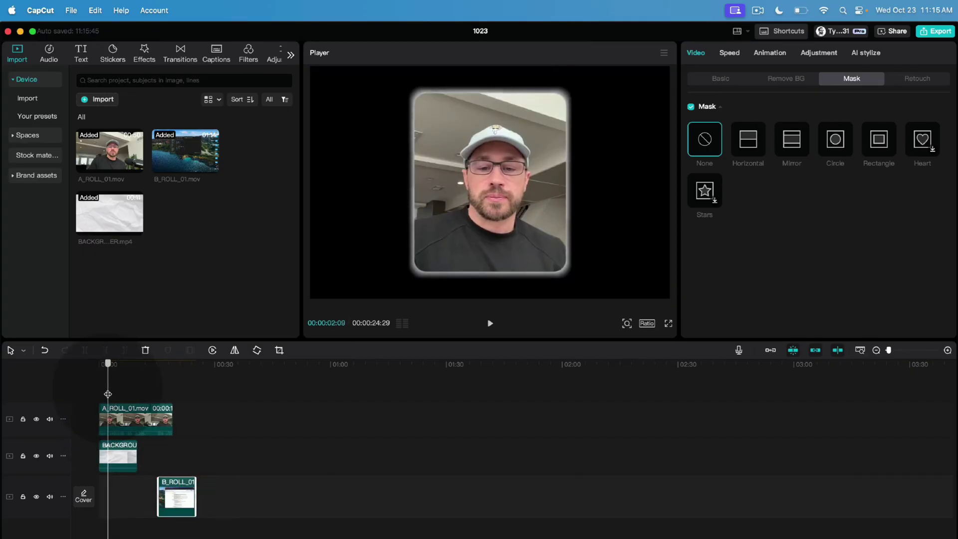
- Warm the background clip's Temp to 50 under Adjustment > Basic for a golden border glow
click(112, 393)
drag(112, 393, 114, 394)
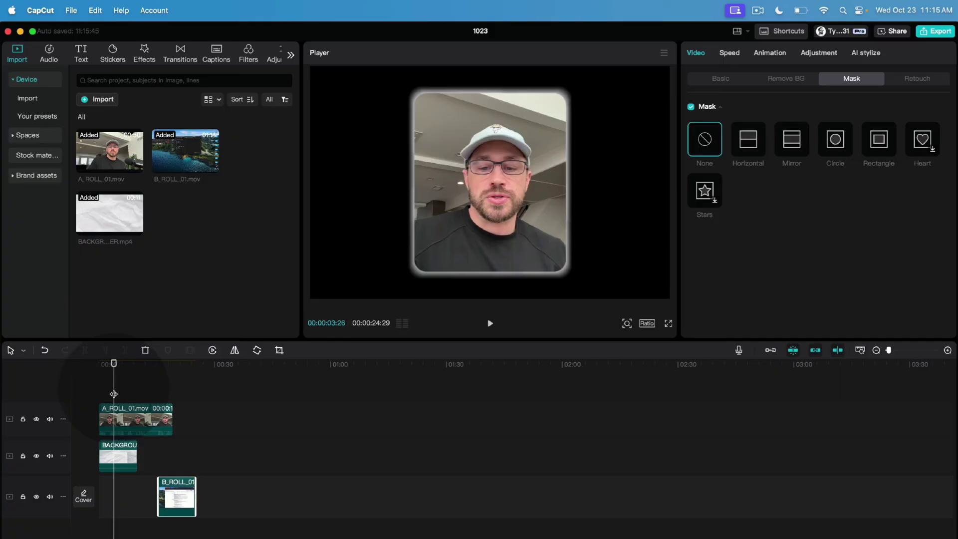
click(114, 452)
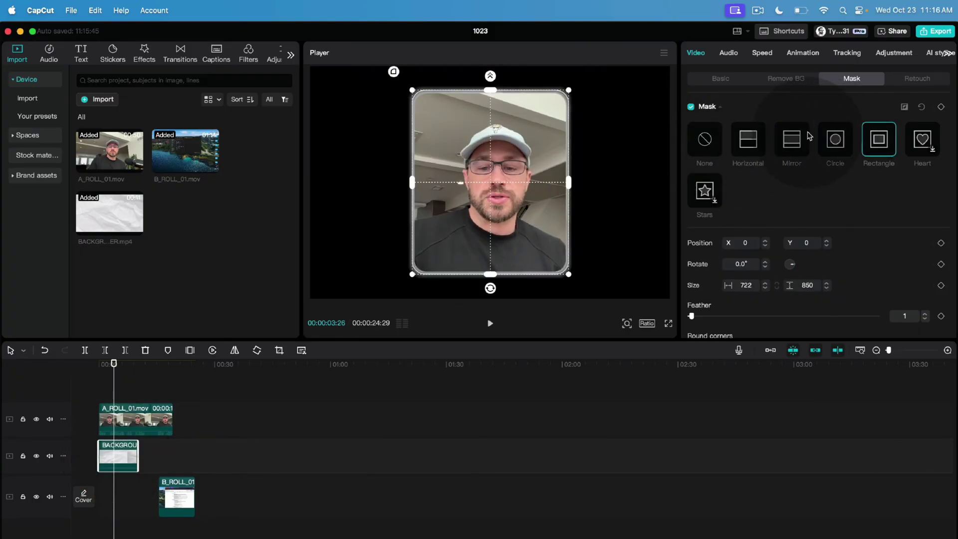
click(894, 53)
scroll(807, 175, down, 5)
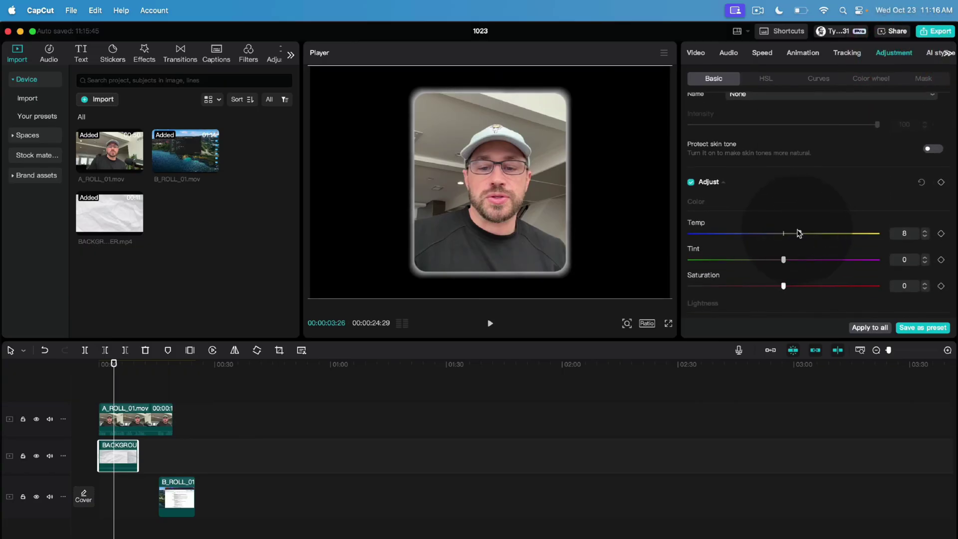
drag(799, 234, 886, 233)
scroll(845, 171, down, 2)
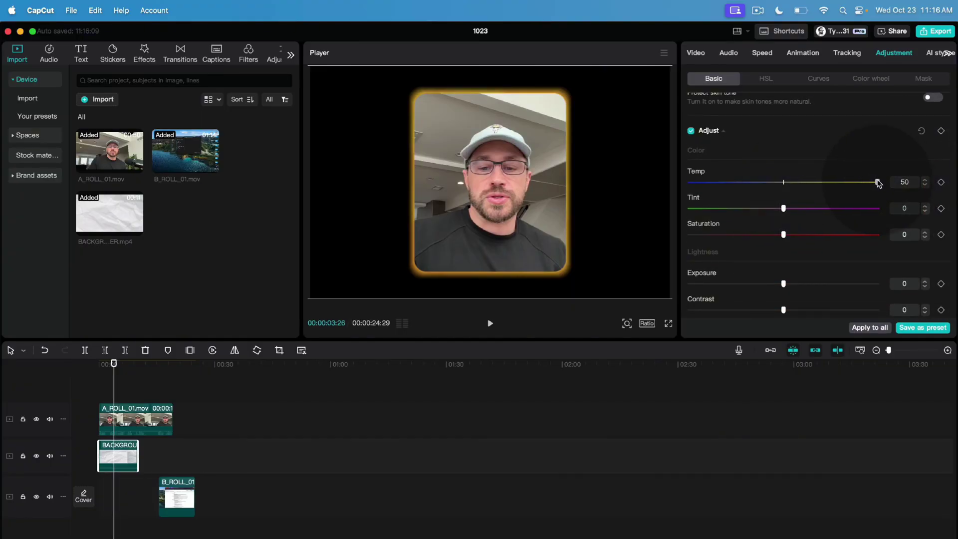
mouse_move(878, 183)
mouse_down()
mouse_move(678, 190)
mouse_move(783, 187)
mouse_move(877, 210)
mouse_move(782, 216)
mouse_move(884, 184)
mouse_up()
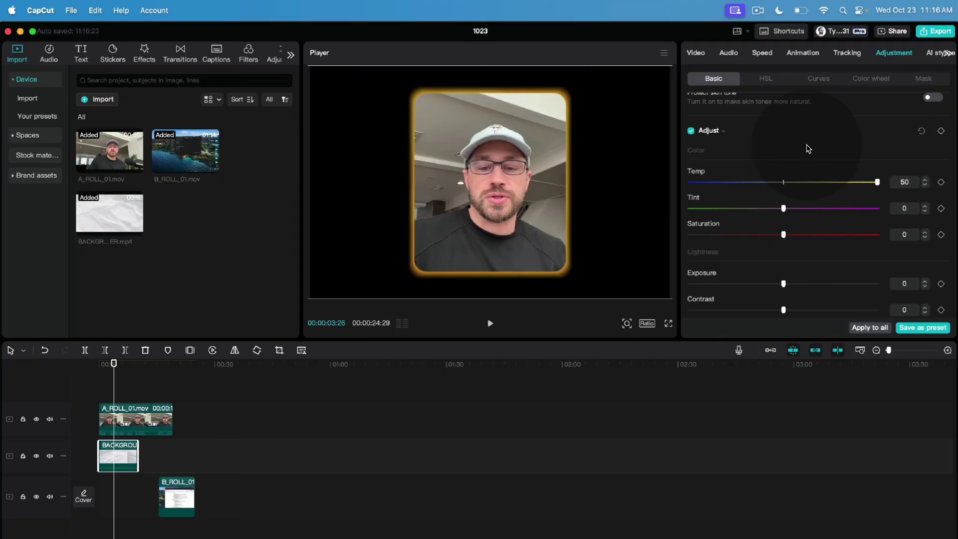
click(97, 374)
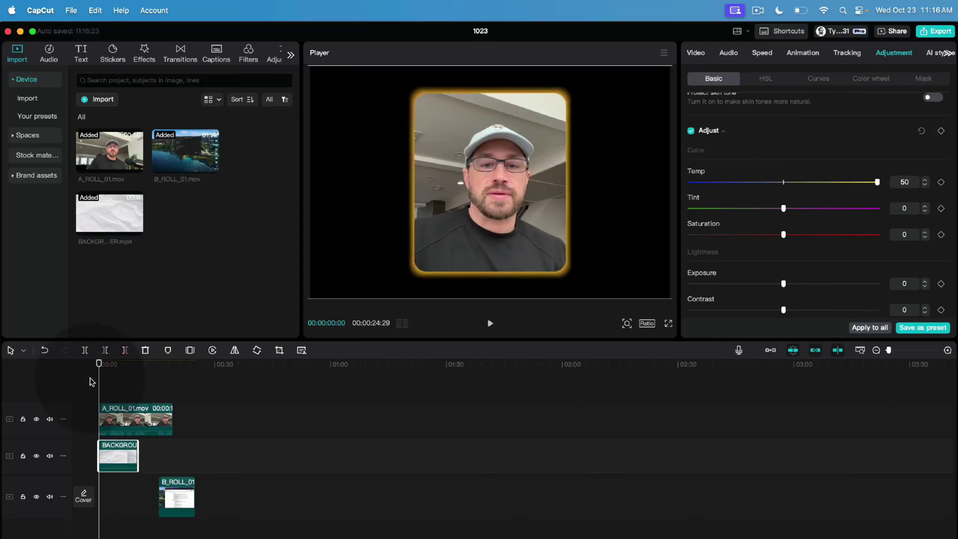
- Merge A_ROLL_01 and the background clip into Compound clip1
click(123, 418)
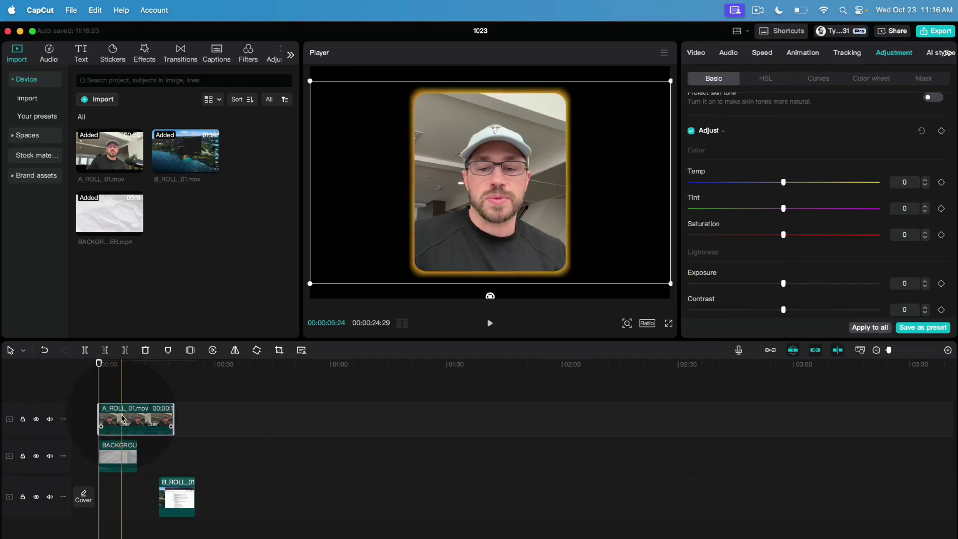
click(114, 452)
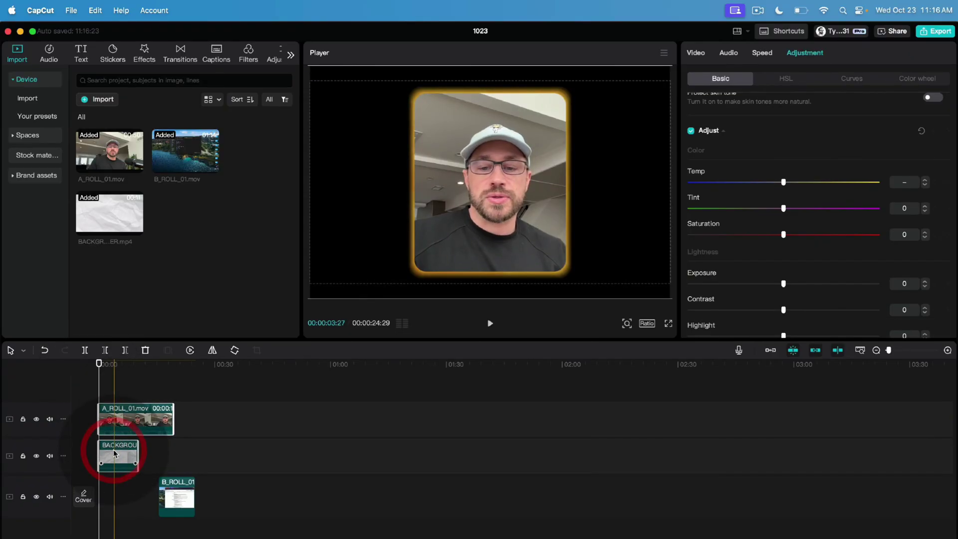
right_click(114, 452)
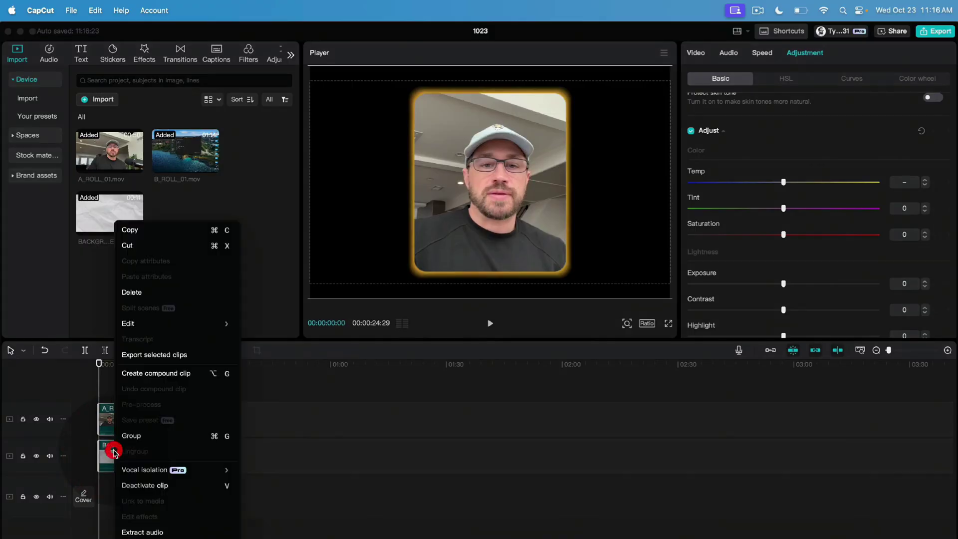
click(143, 374)
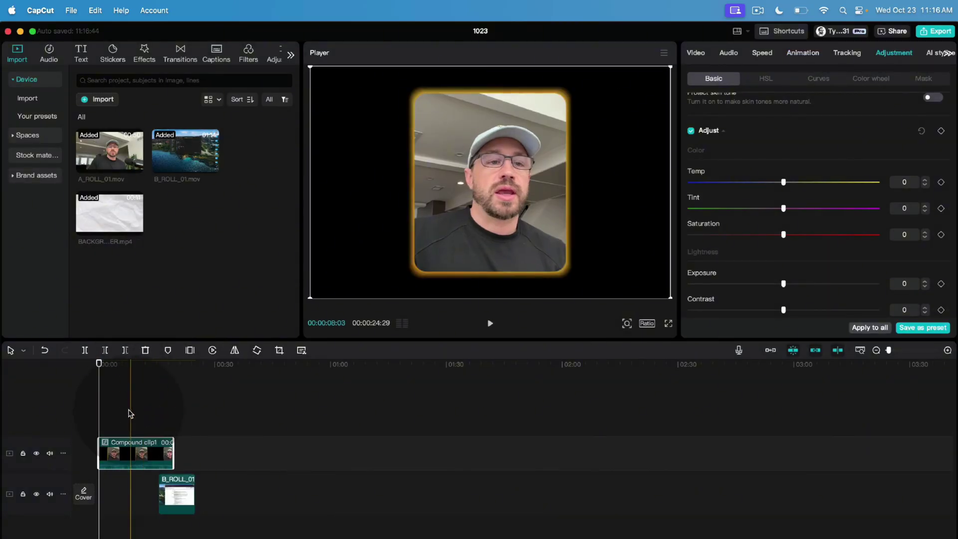
click(120, 449)
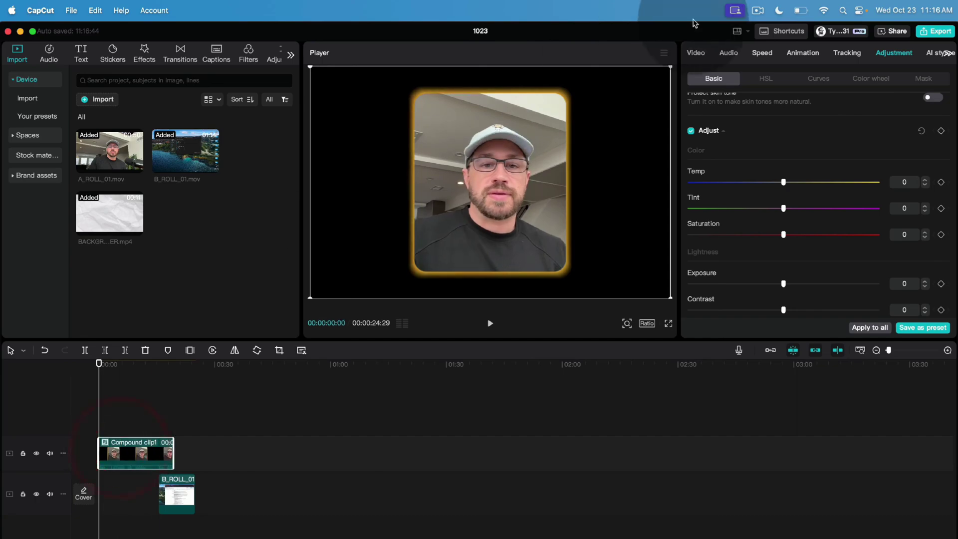
click(695, 52)
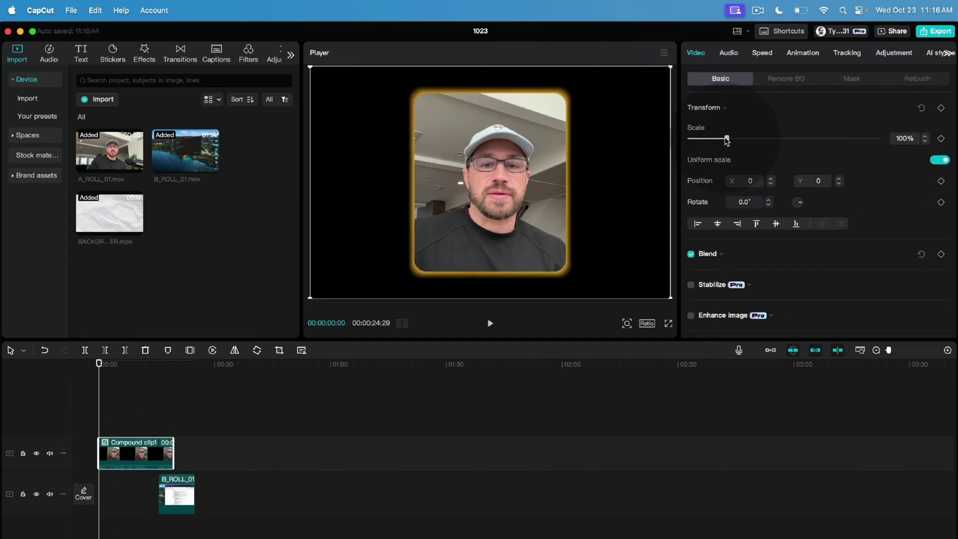
- Scale Compound clip1 to 50% in the bottom-right corner and move B_ROLL_01 to the timeline start
drag(726, 141, 722, 142)
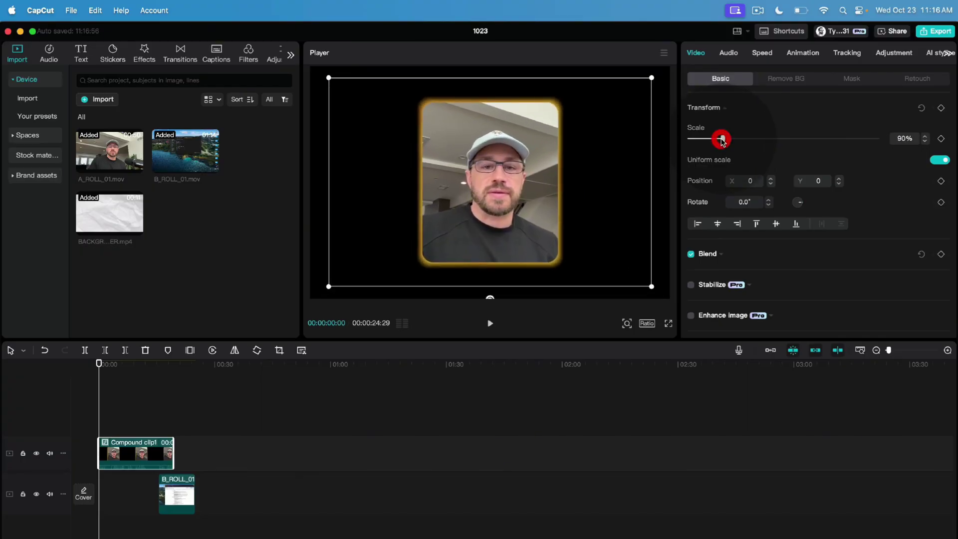
drag(329, 78, 422, 160)
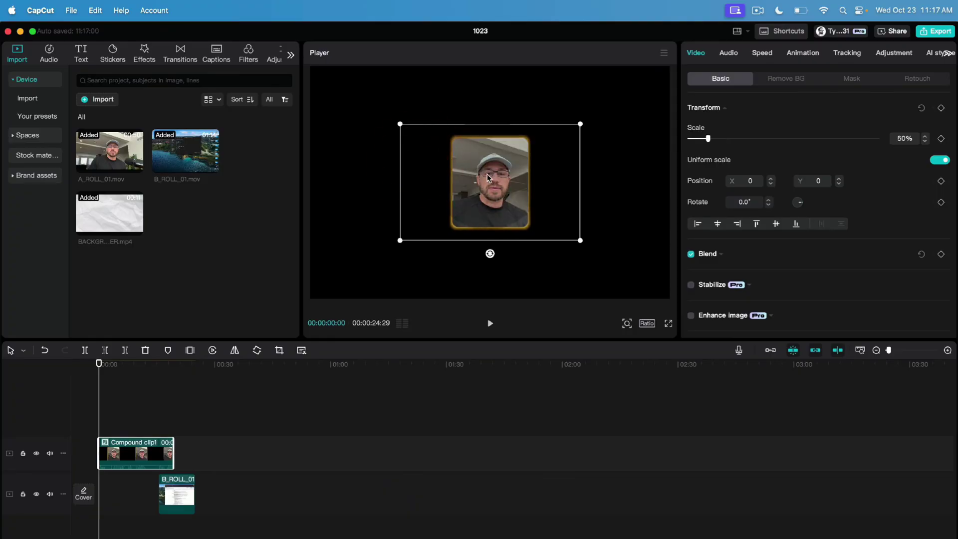
drag(487, 177, 620, 237)
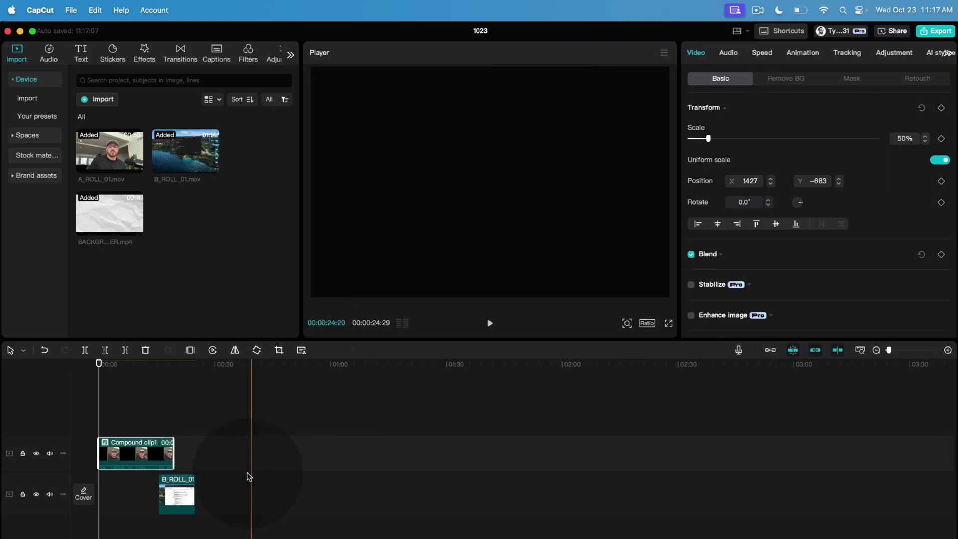
drag(181, 489, 120, 493)
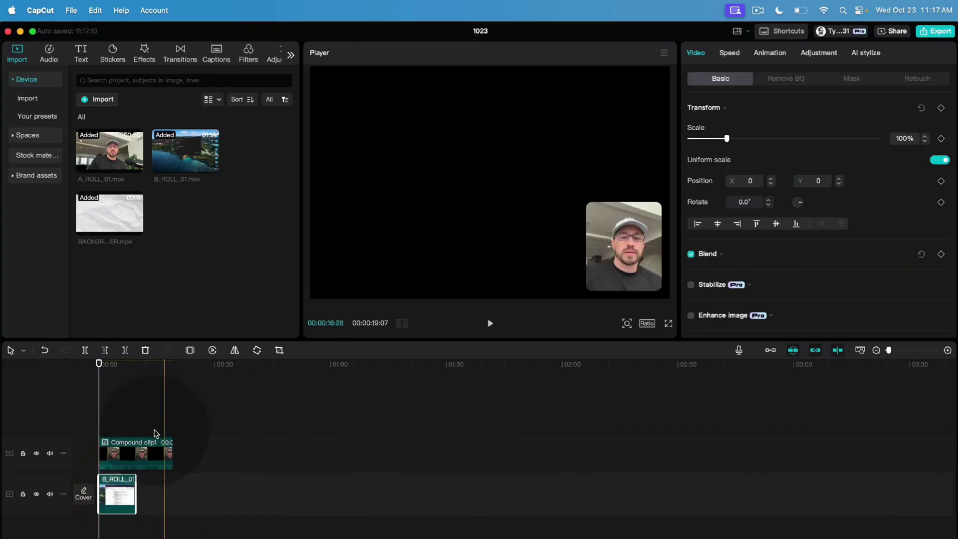
- Zoom the timeline and preview the composite at 00:00:03:28
scroll(102, 419, up, 5)
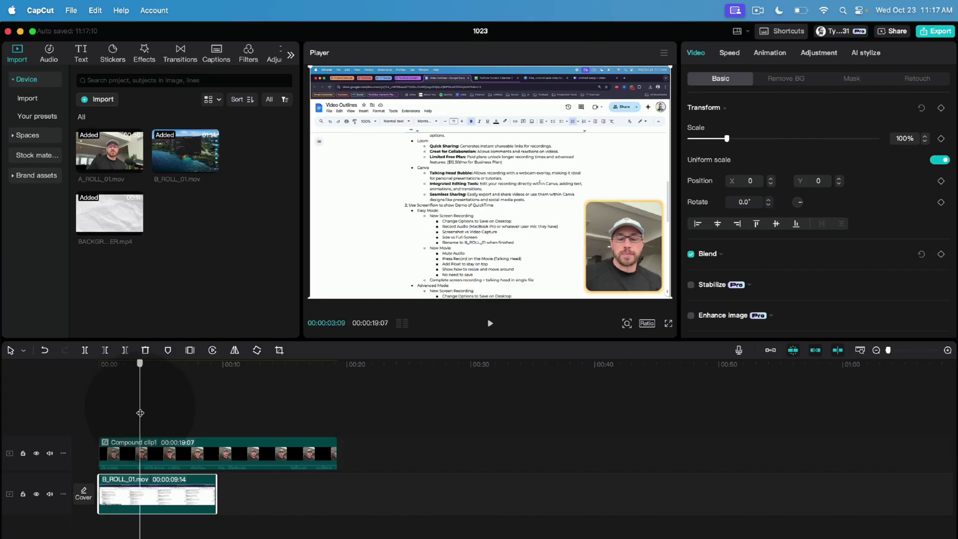
click(147, 417)
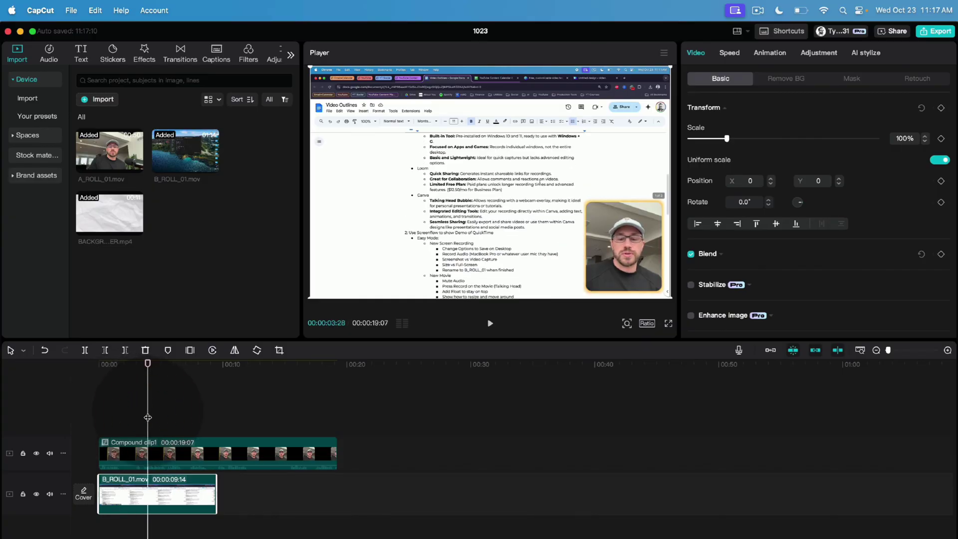